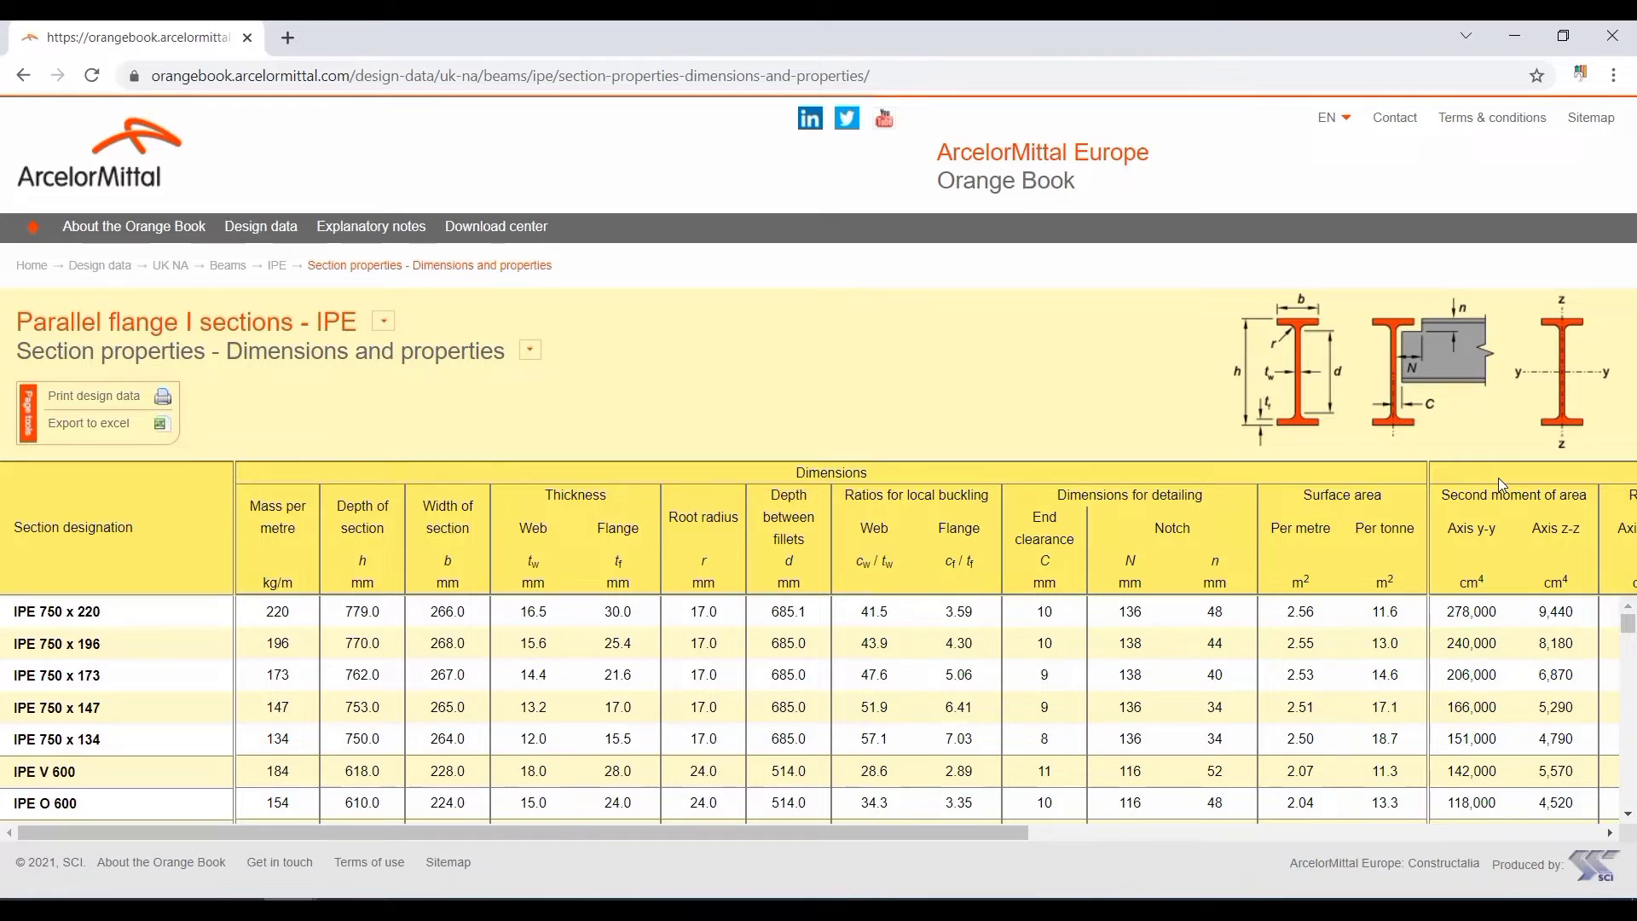
# - Examine the section property columns of the IPE beams table, including second moment of area and elastic and plastic moduli
pyautogui.click(1610, 833)
pyautogui.moveTo(1615, 841); pyautogui.dragTo(1621, 847)
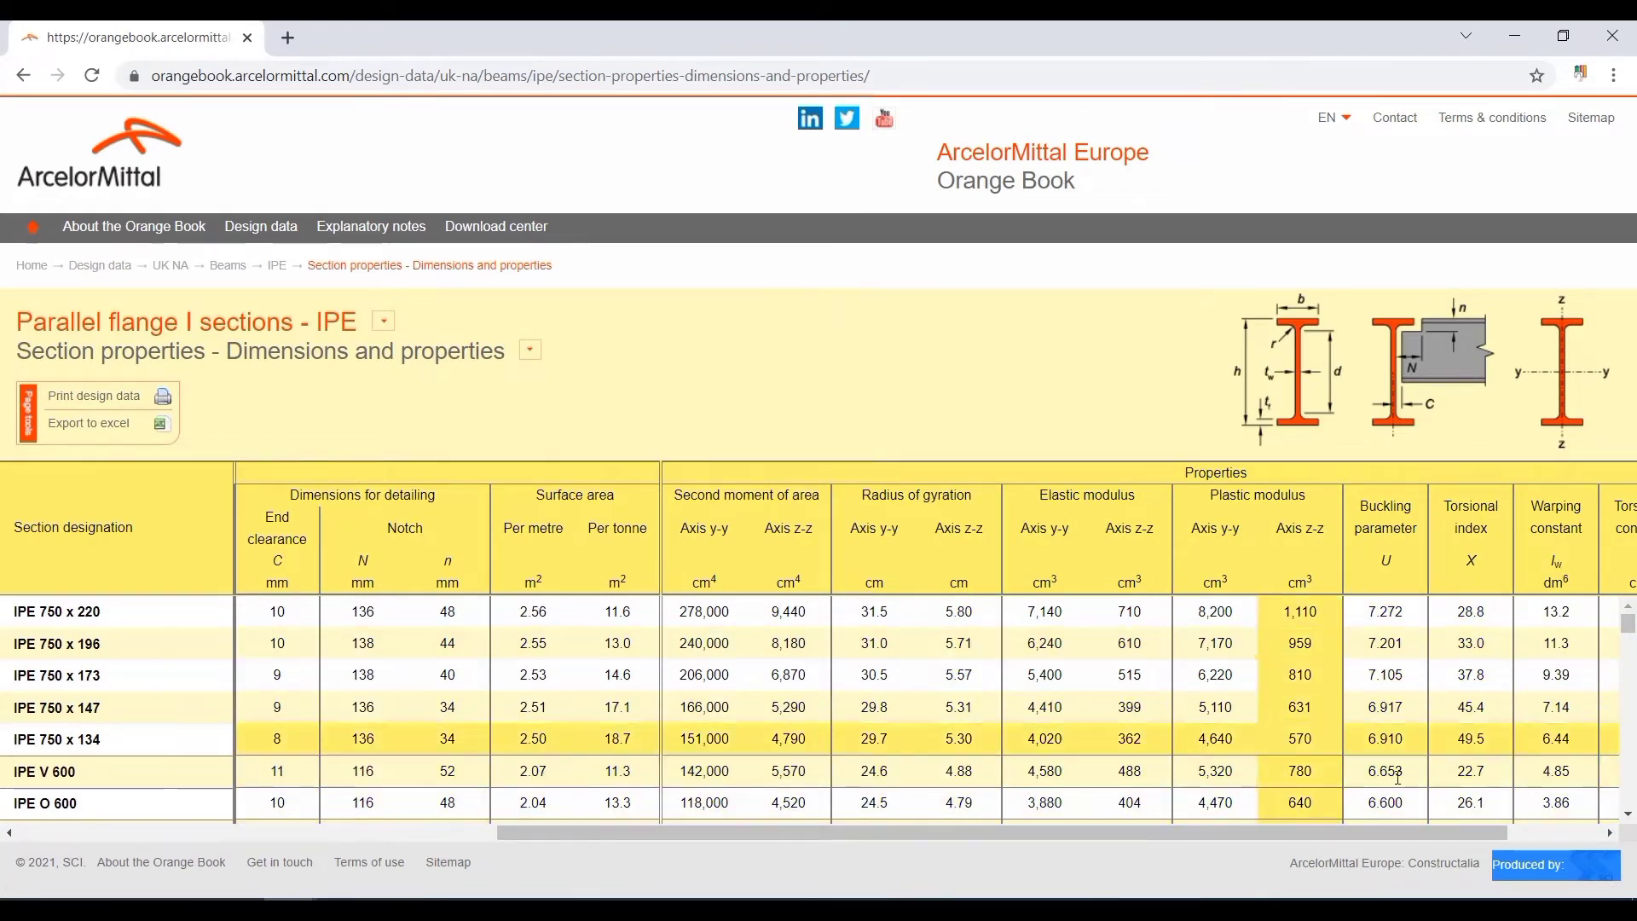
pyautogui.click(1610, 836)
pyautogui.moveTo(1610, 840); pyautogui.dragTo(1610, 840)
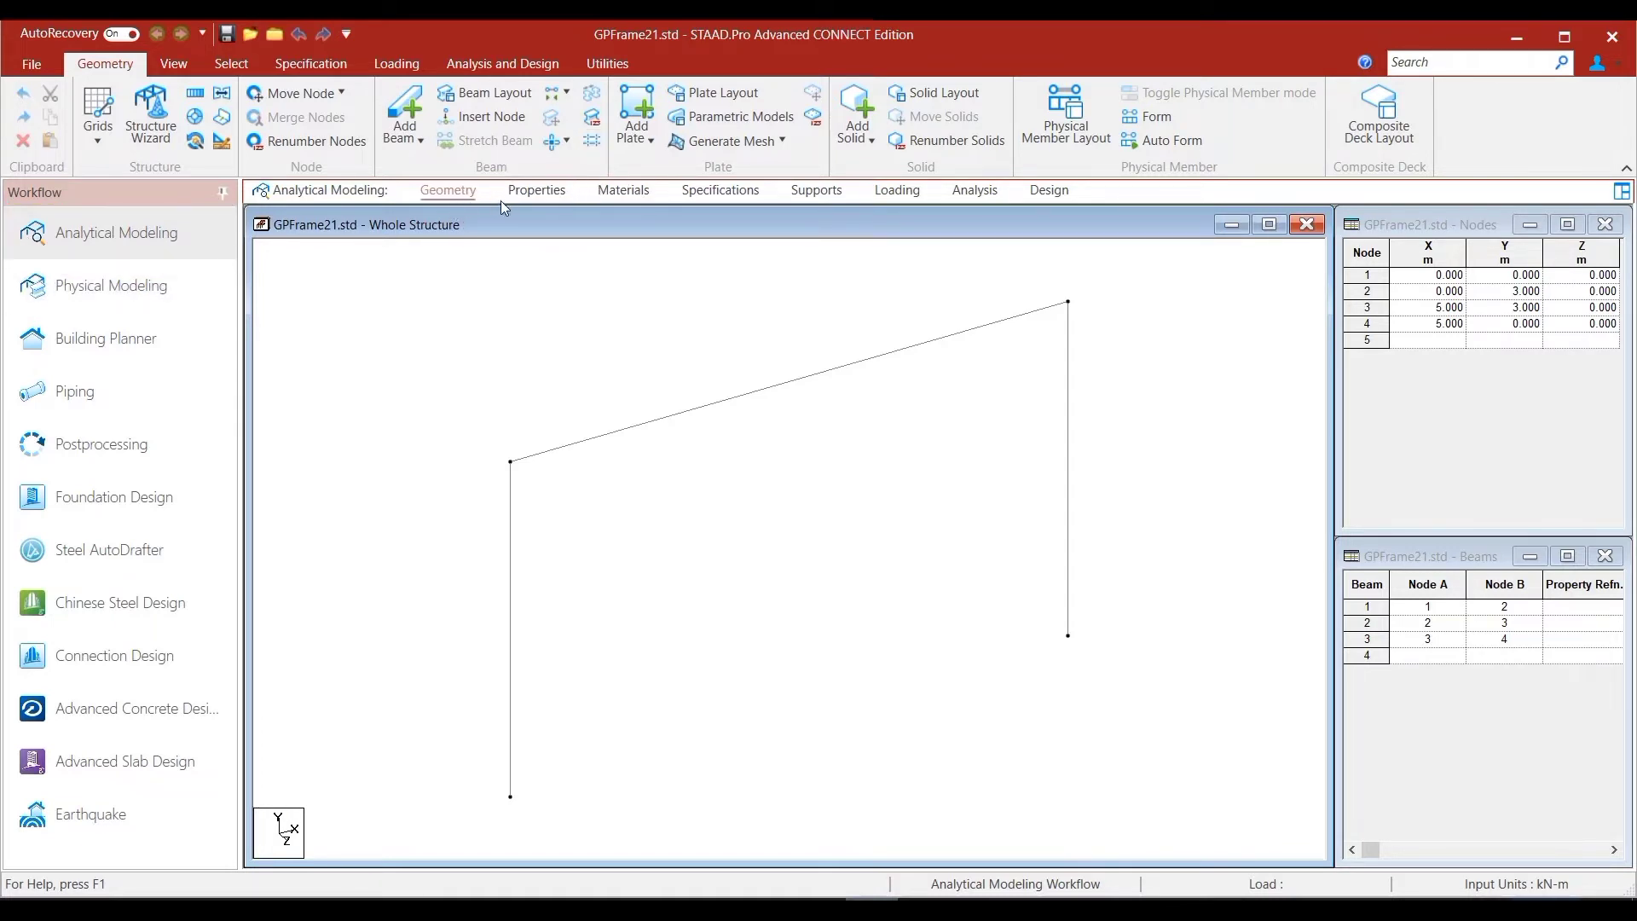
# - Switch to STAAD.Pro and open the steel section database from the frame's member properties
pyautogui.click(534, 192)
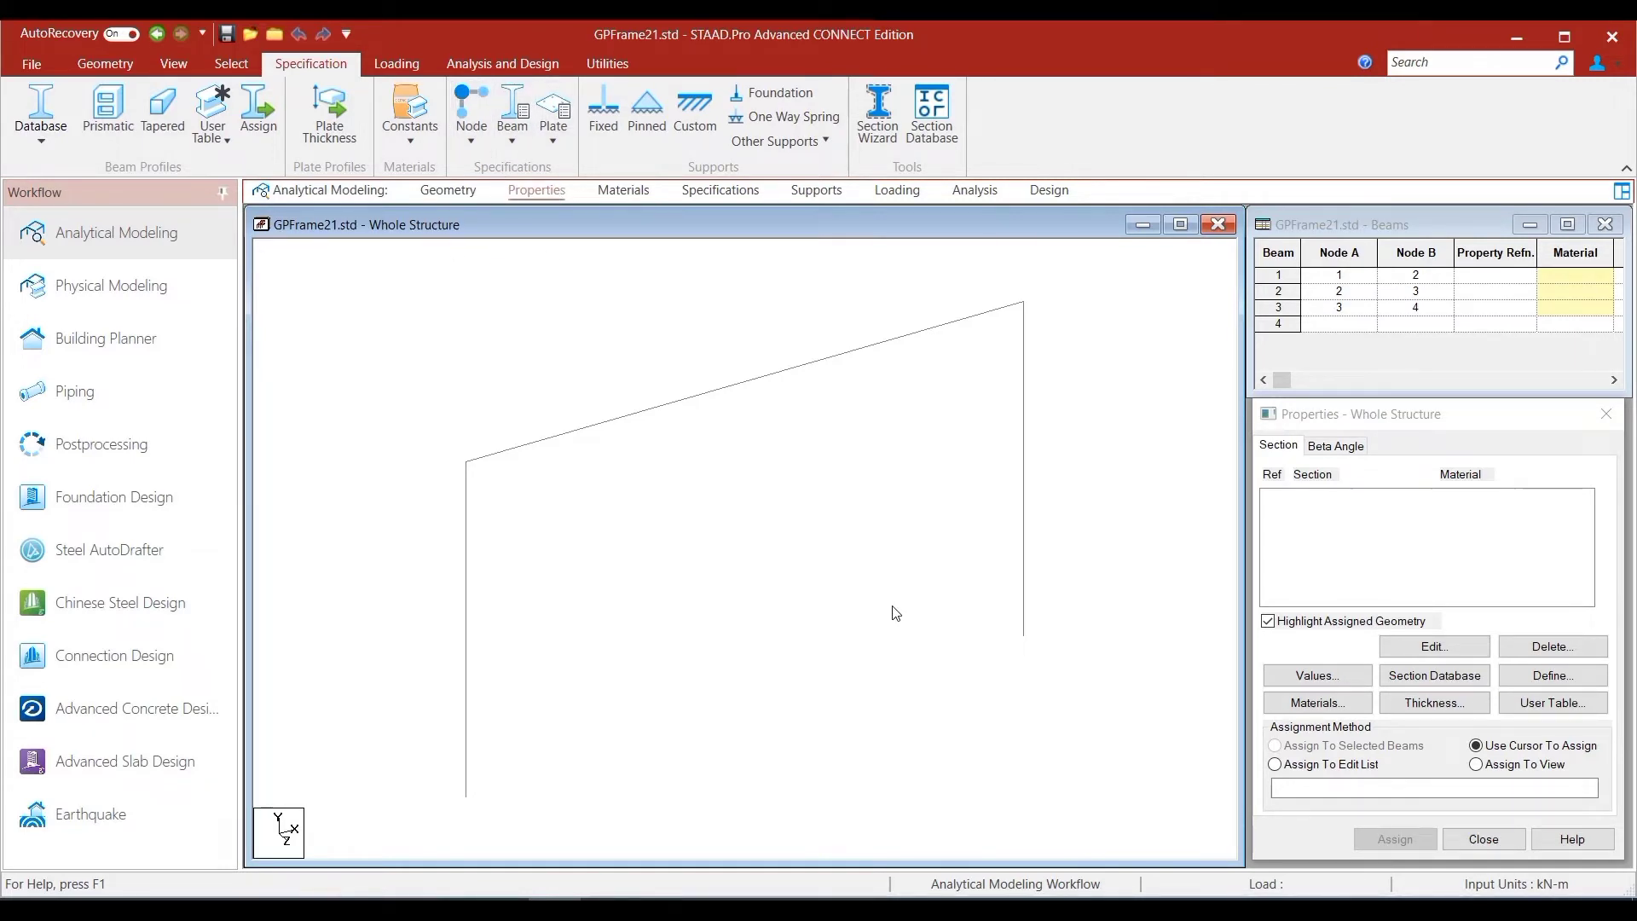
pyautogui.click(1309, 420)
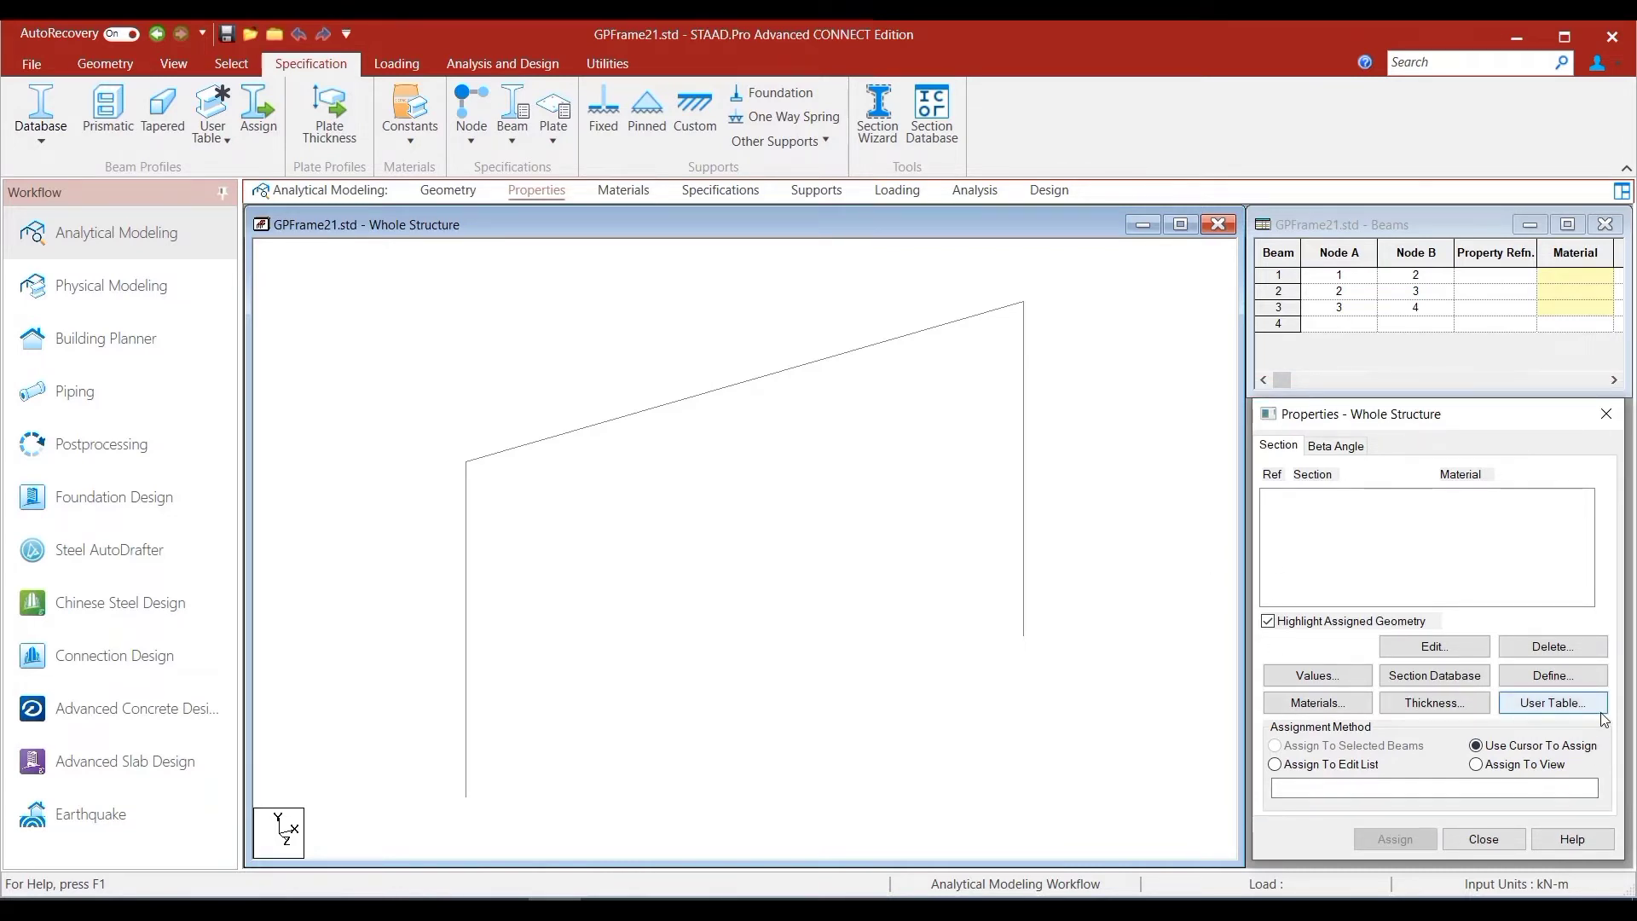
pyautogui.click(1552, 702)
pyautogui.click(1421, 418)
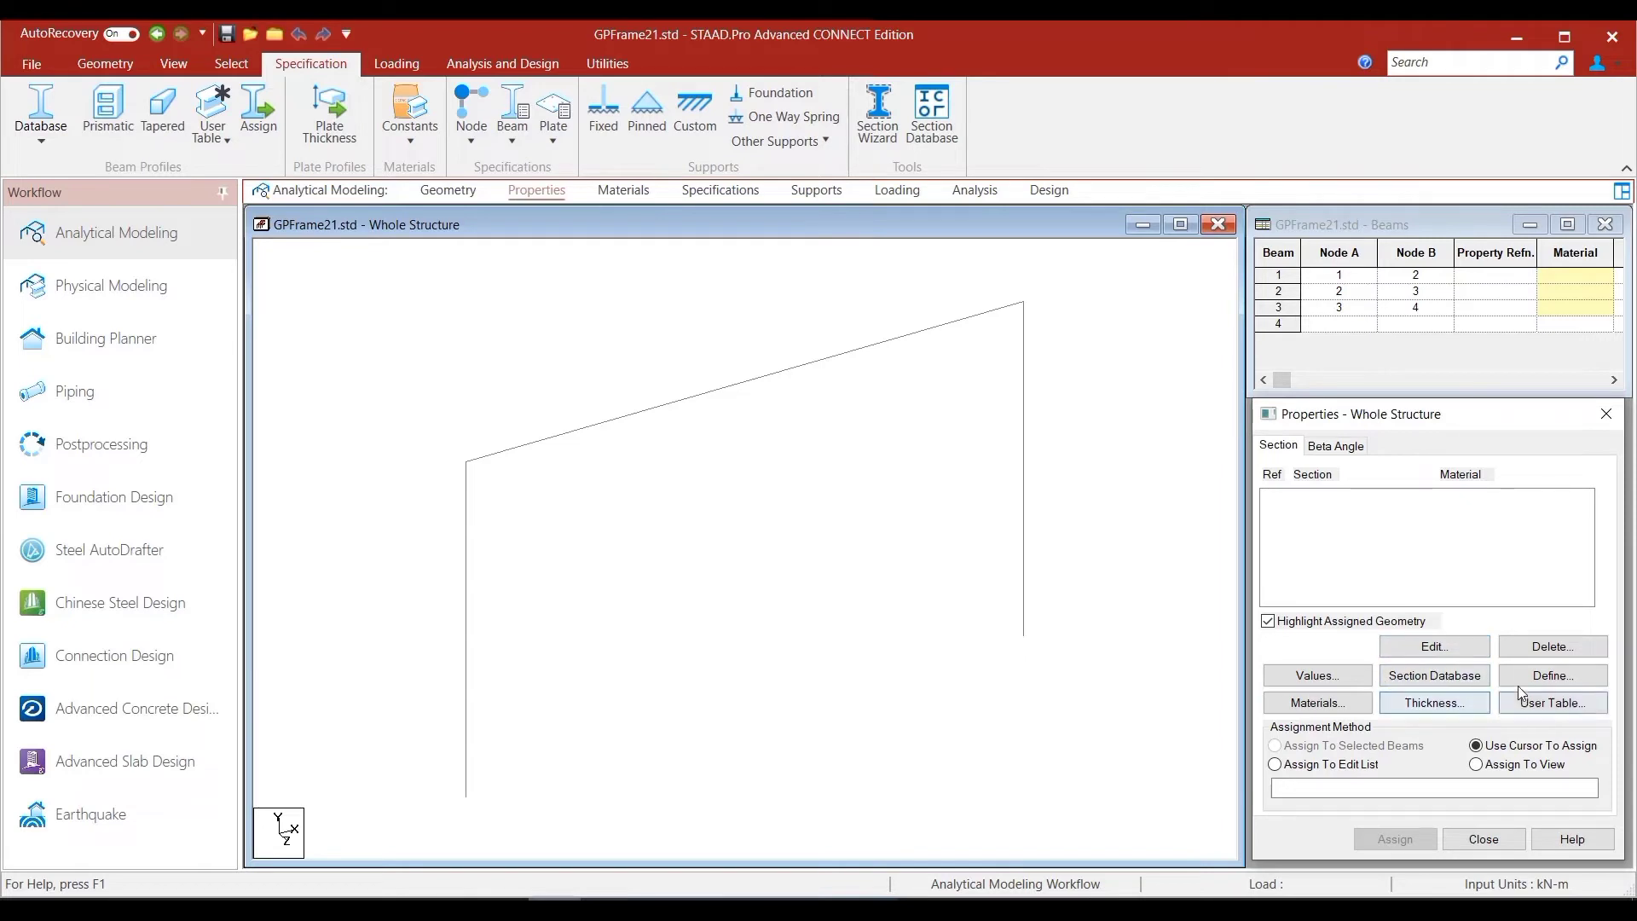
pyautogui.click(1448, 676)
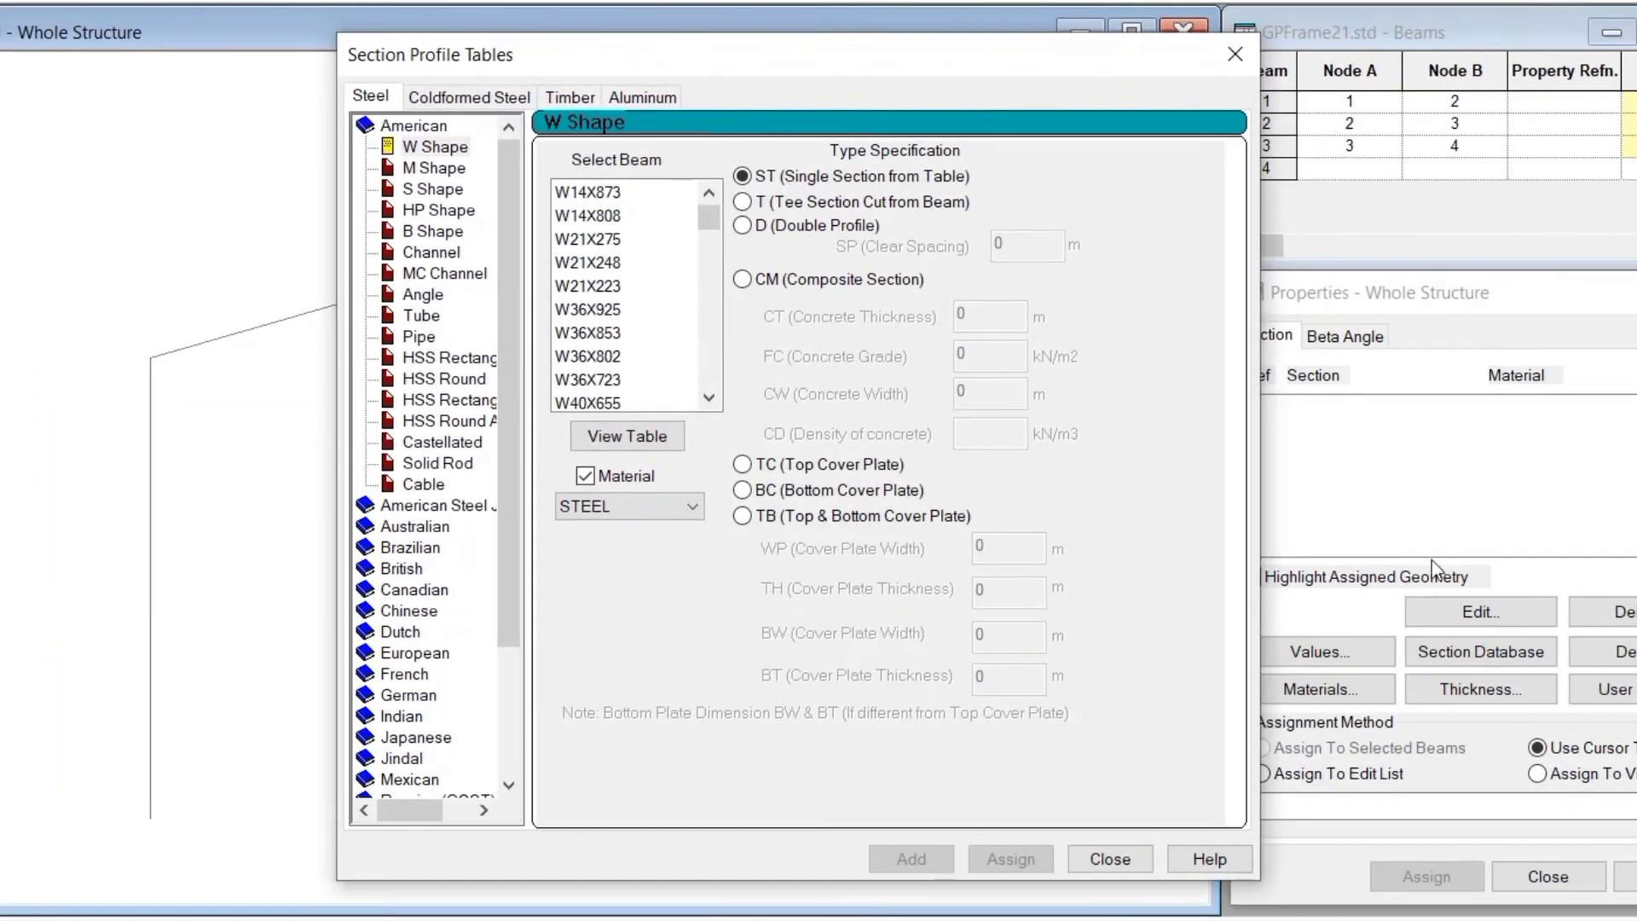
pyautogui.doubleClick(404, 130)
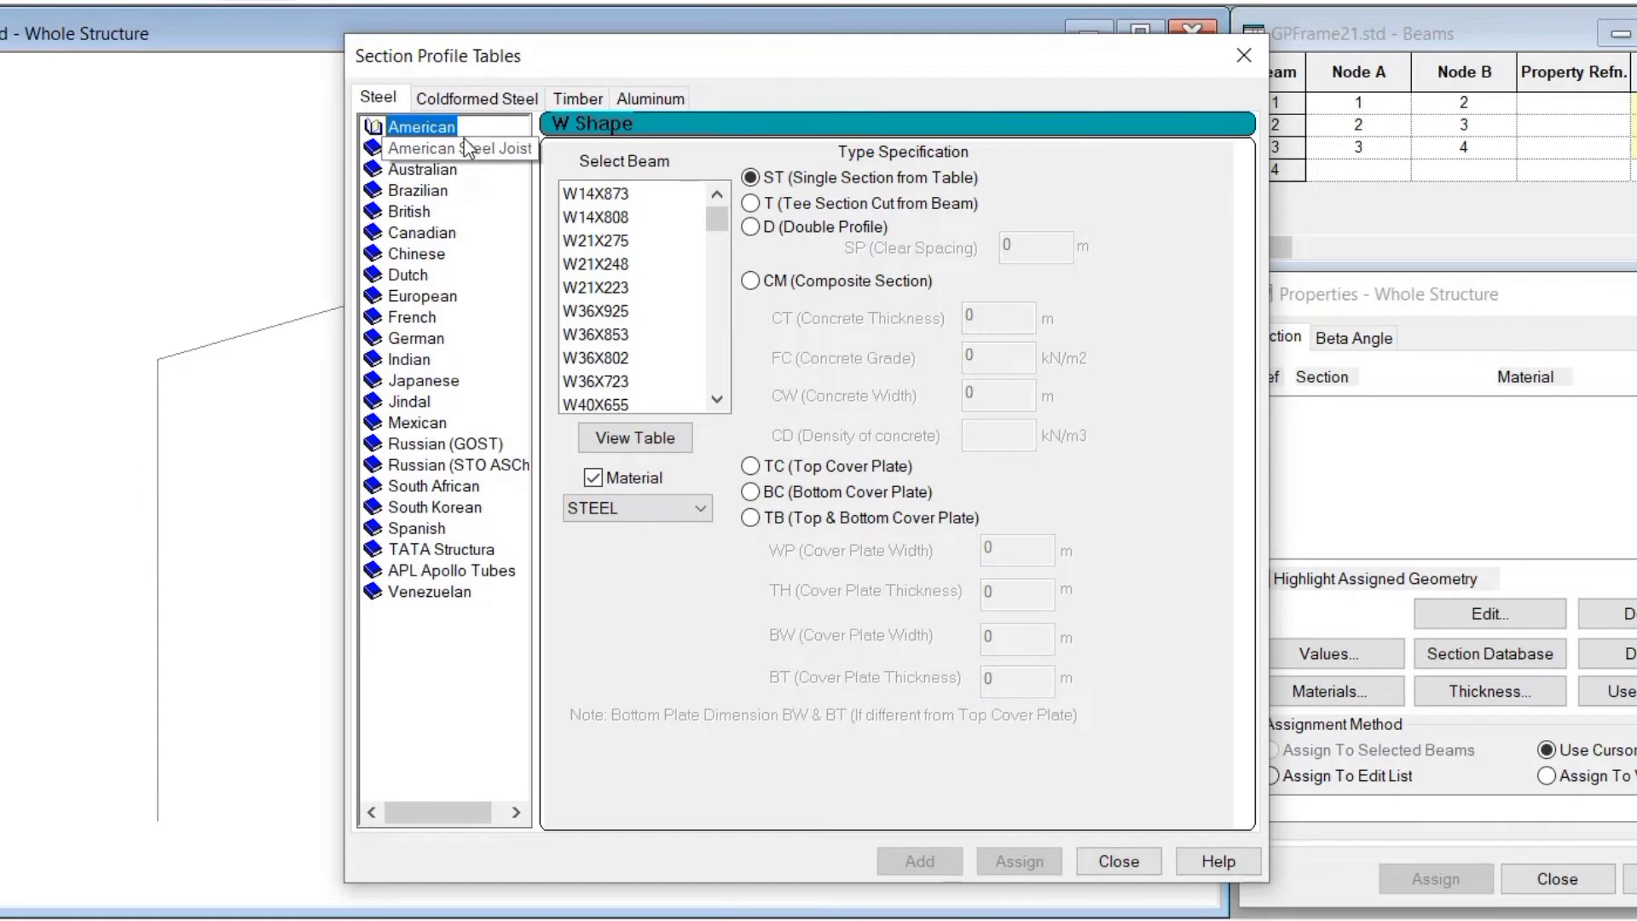
pyautogui.doubleClick(420, 128)
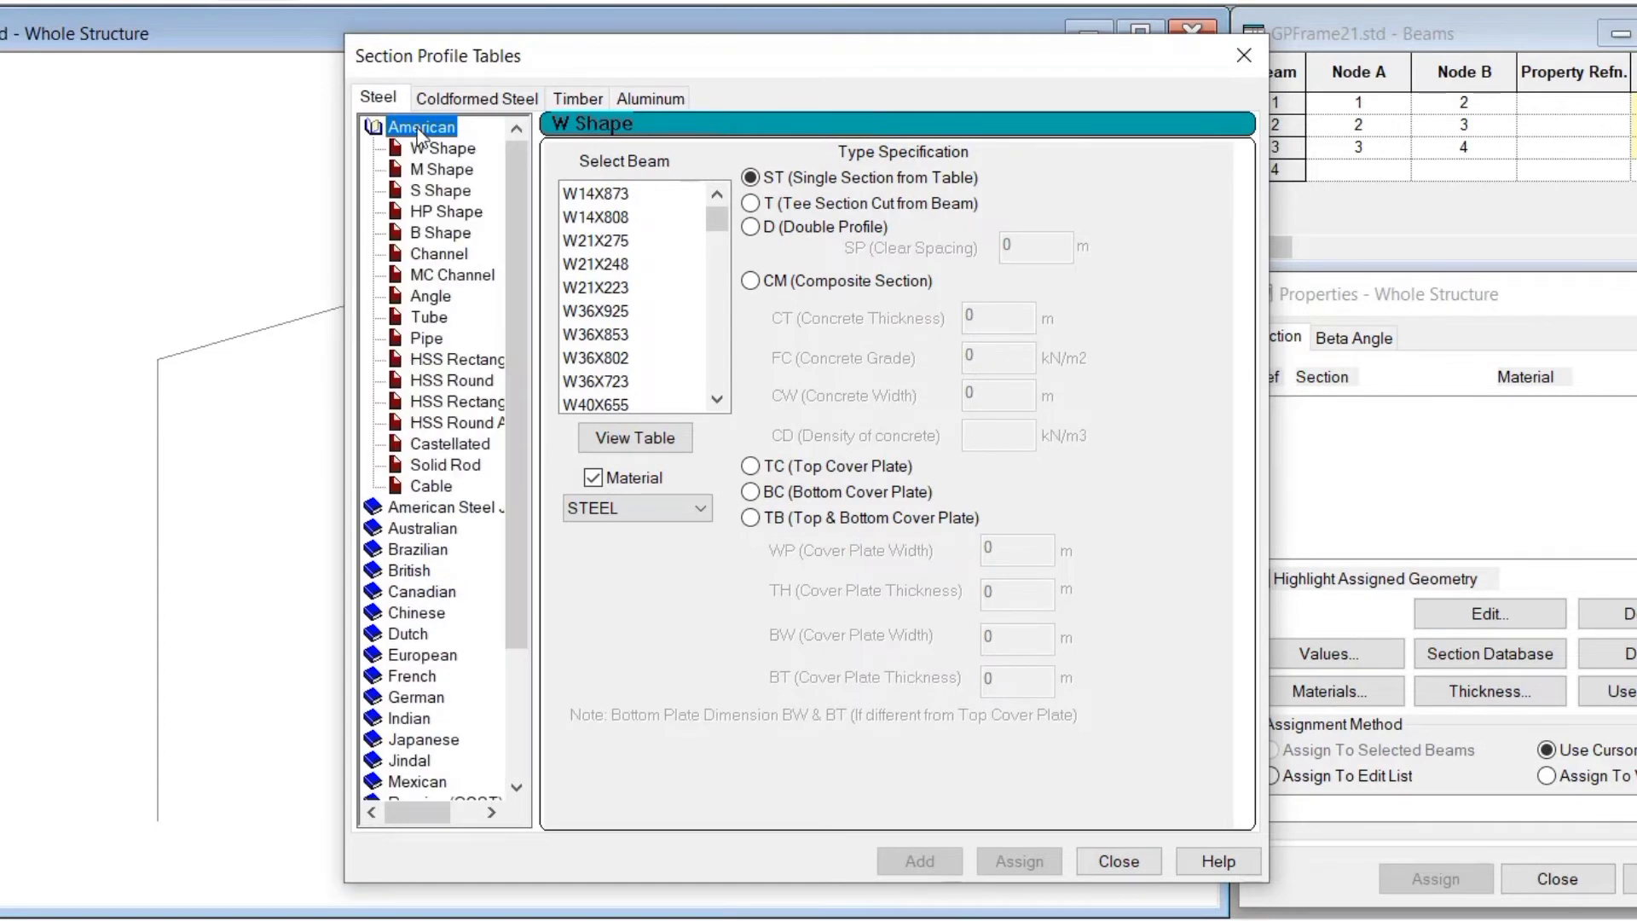
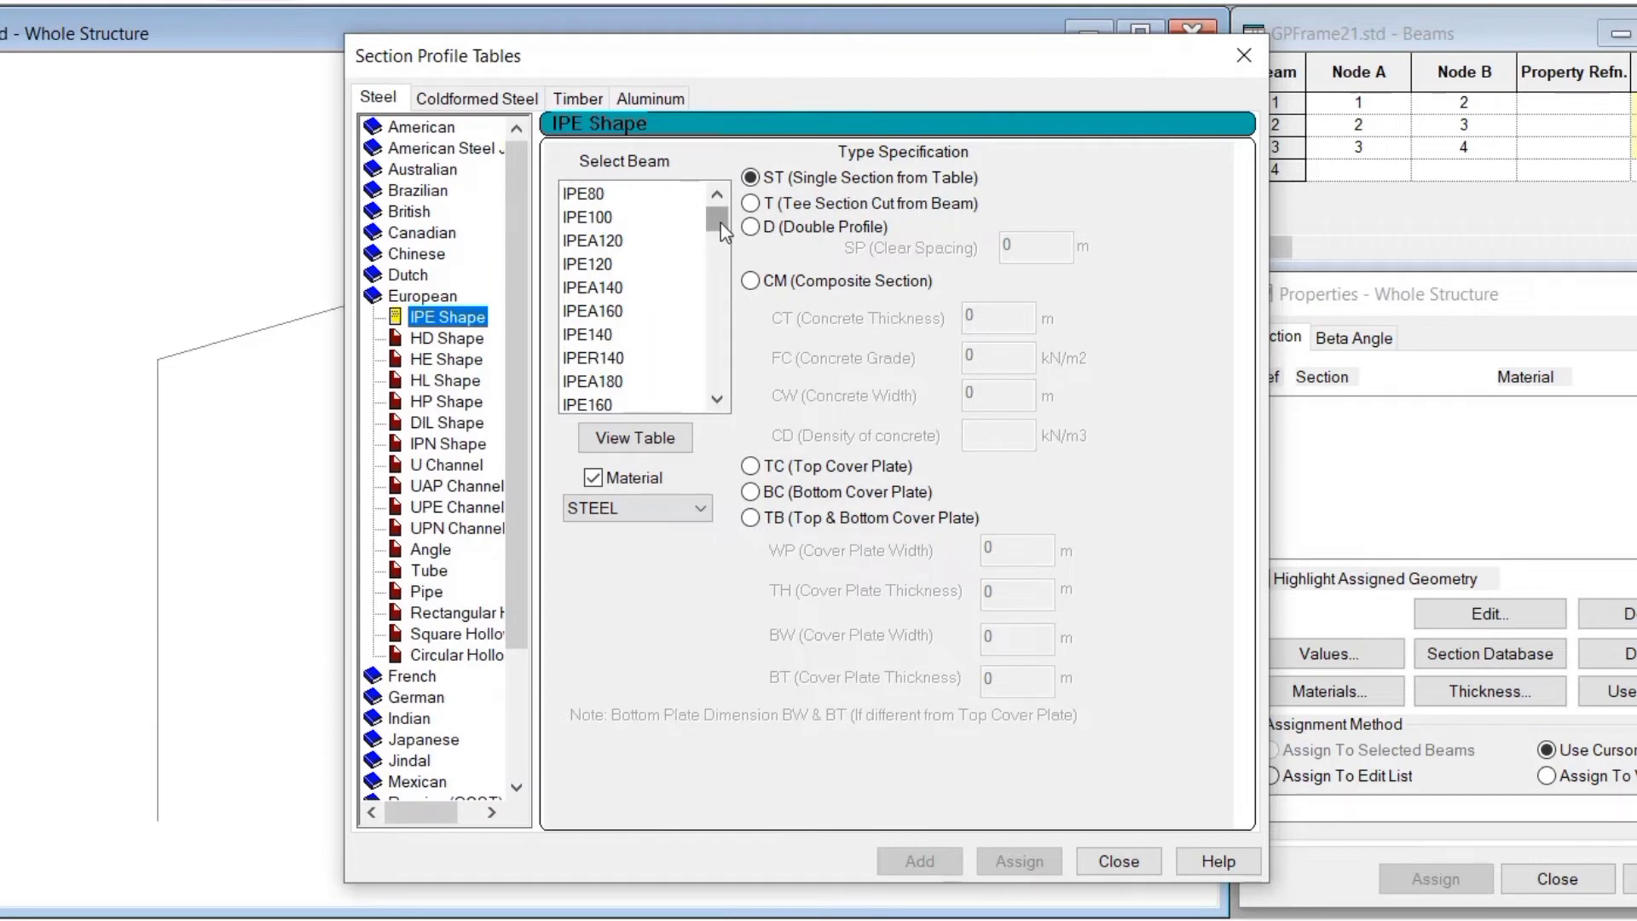
# - Select IPEA80 from the European IPE shapes and review its dimensions and properties in the section table
pyautogui.moveTo(720, 223); pyautogui.dragTo(719, 403)
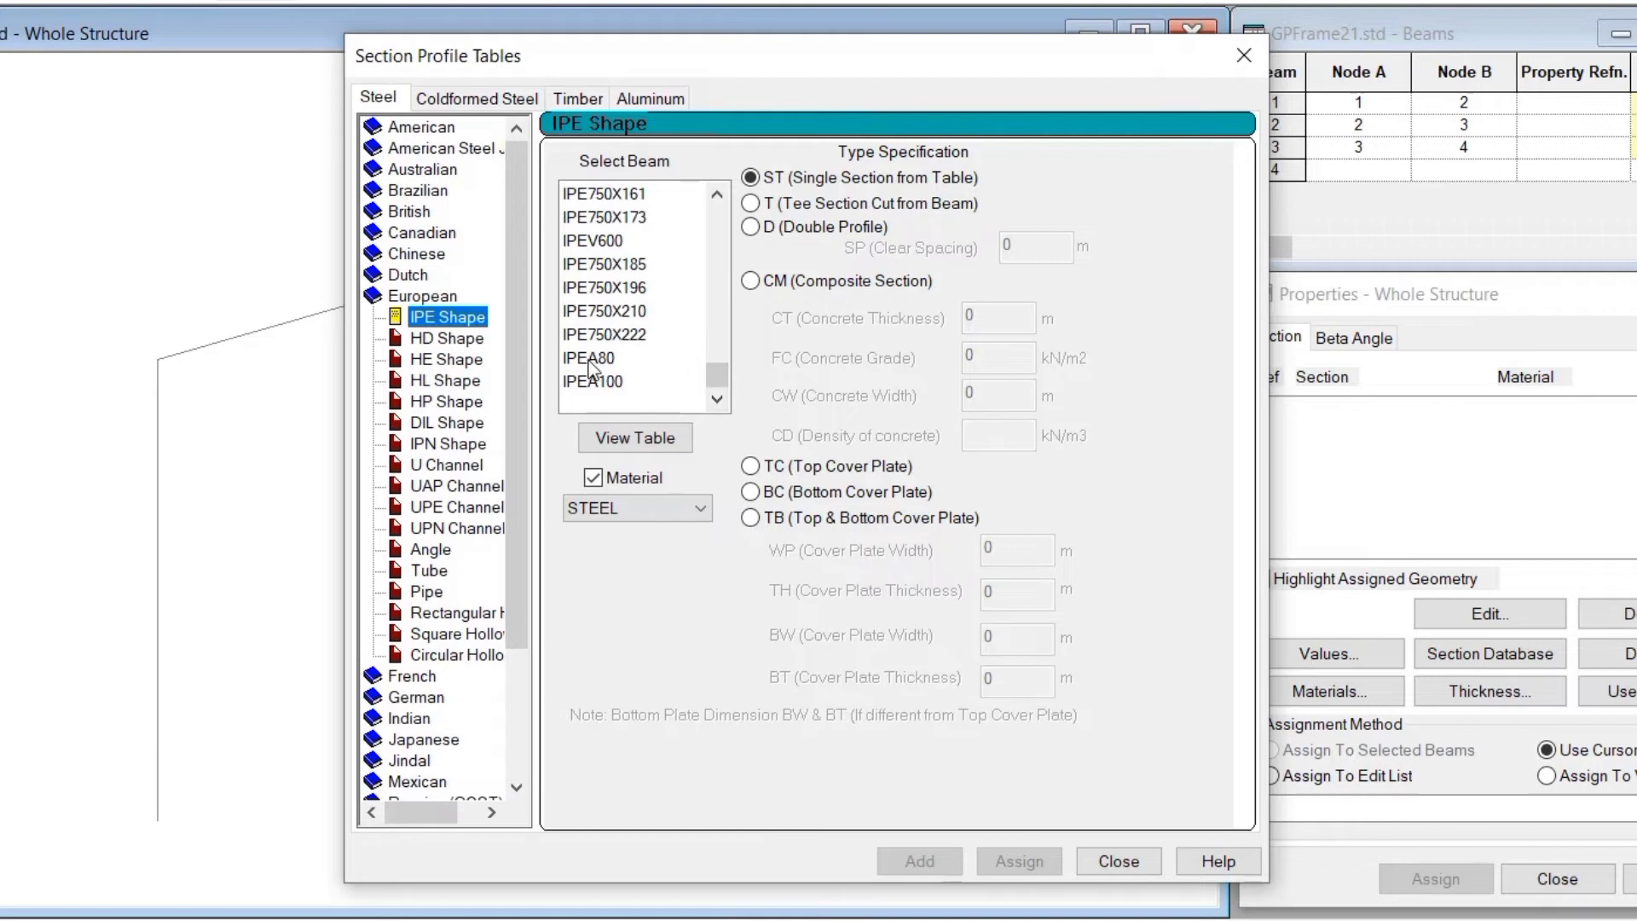
pyautogui.click(591, 360)
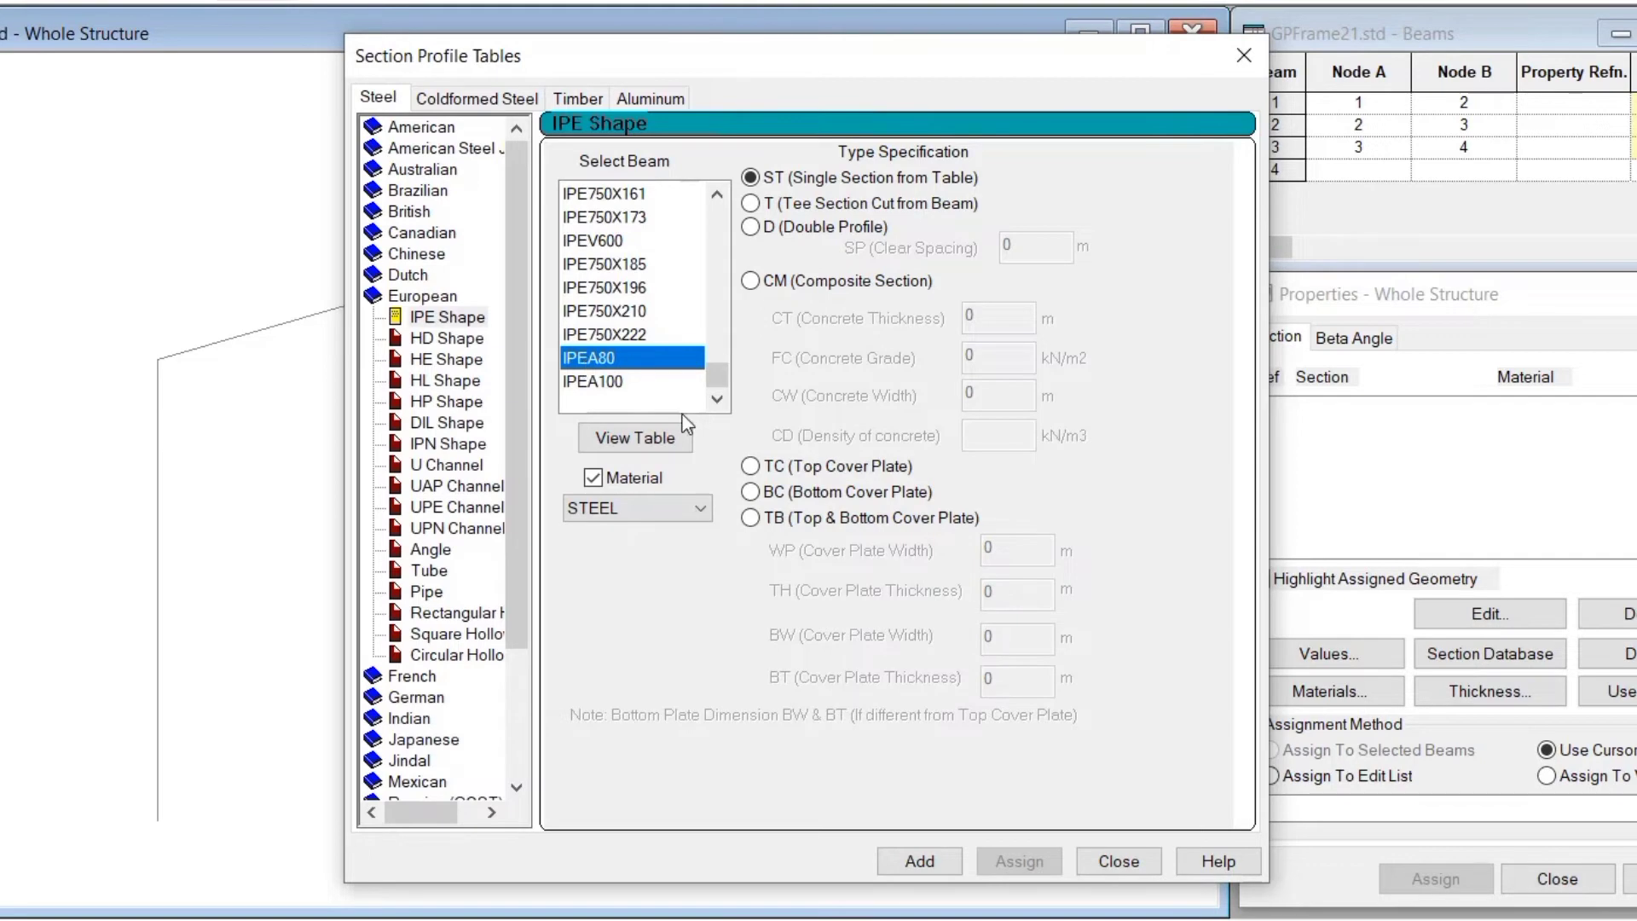
pyautogui.click(636, 438)
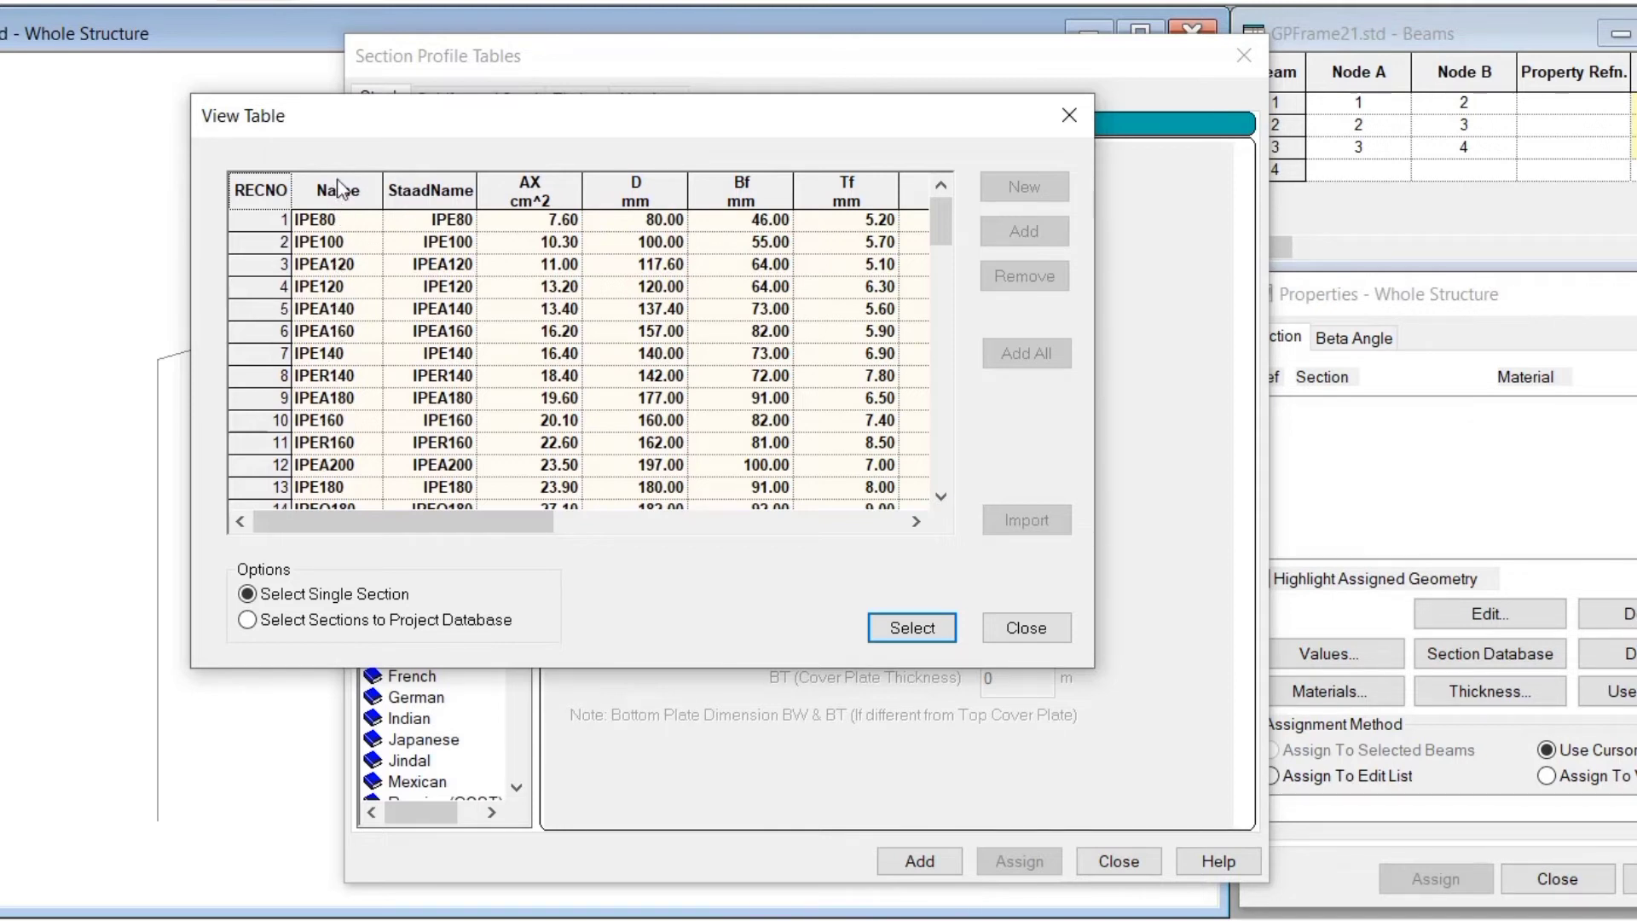
pyautogui.moveTo(371, 519)
pyautogui.mouseDown()
pyautogui.moveTo(743, 587)
pyautogui.moveTo(388, 522)
pyautogui.mouseUp()
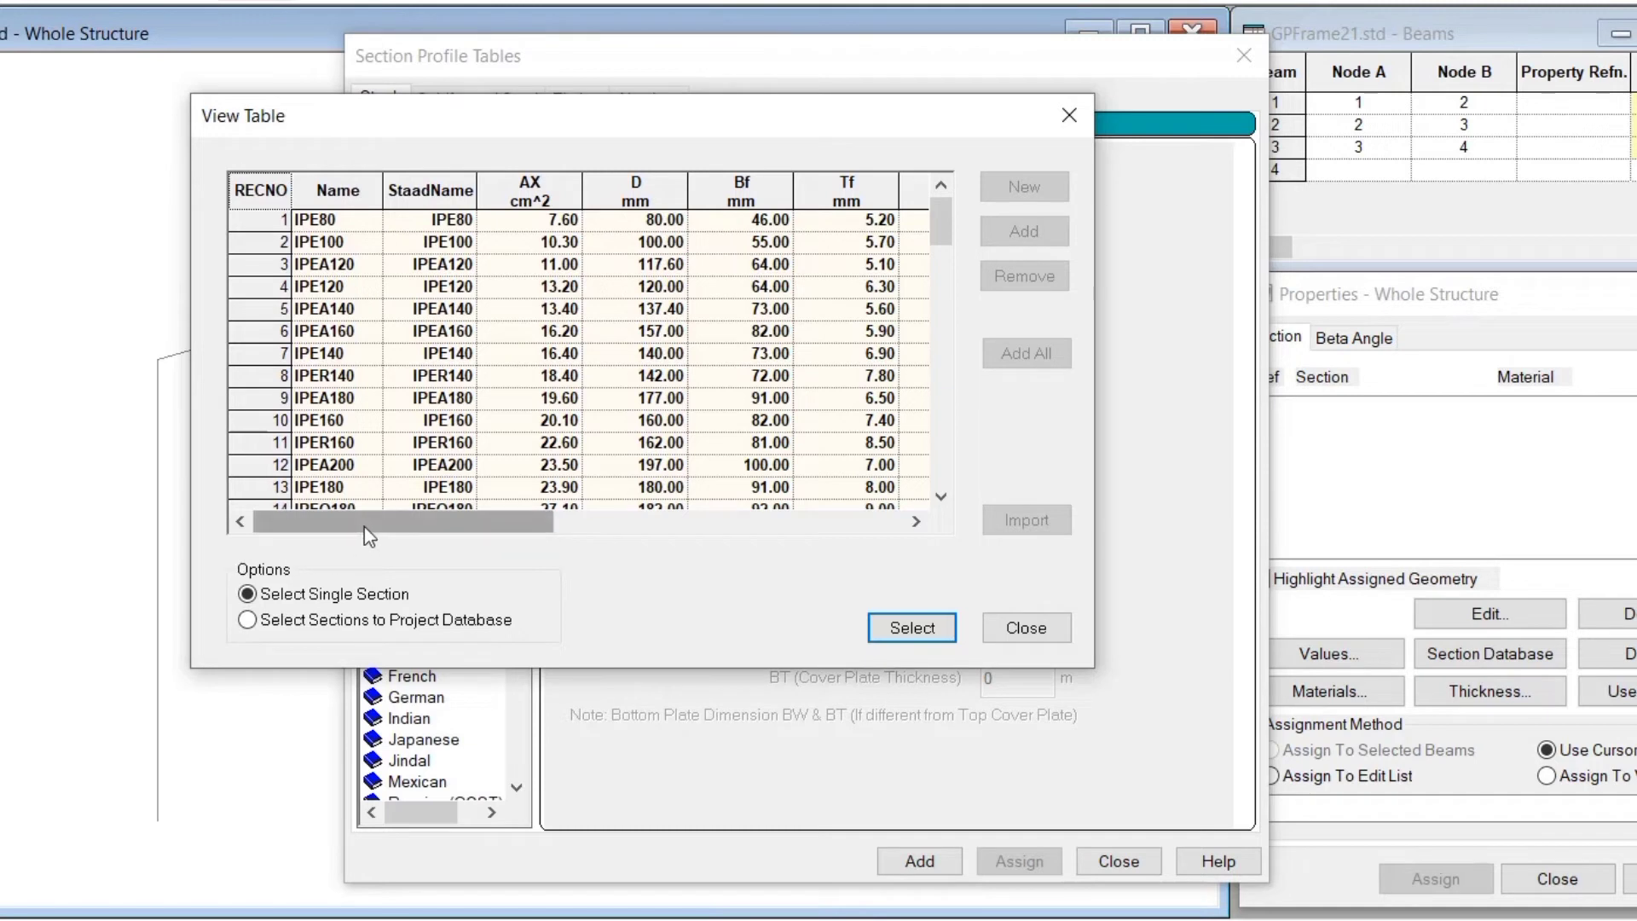
pyautogui.moveTo(365, 526)
pyautogui.mouseDown()
pyautogui.moveTo(524, 520)
pyautogui.moveTo(670, 569)
pyautogui.moveTo(751, 571)
pyautogui.moveTo(338, 528)
pyautogui.mouseUp()
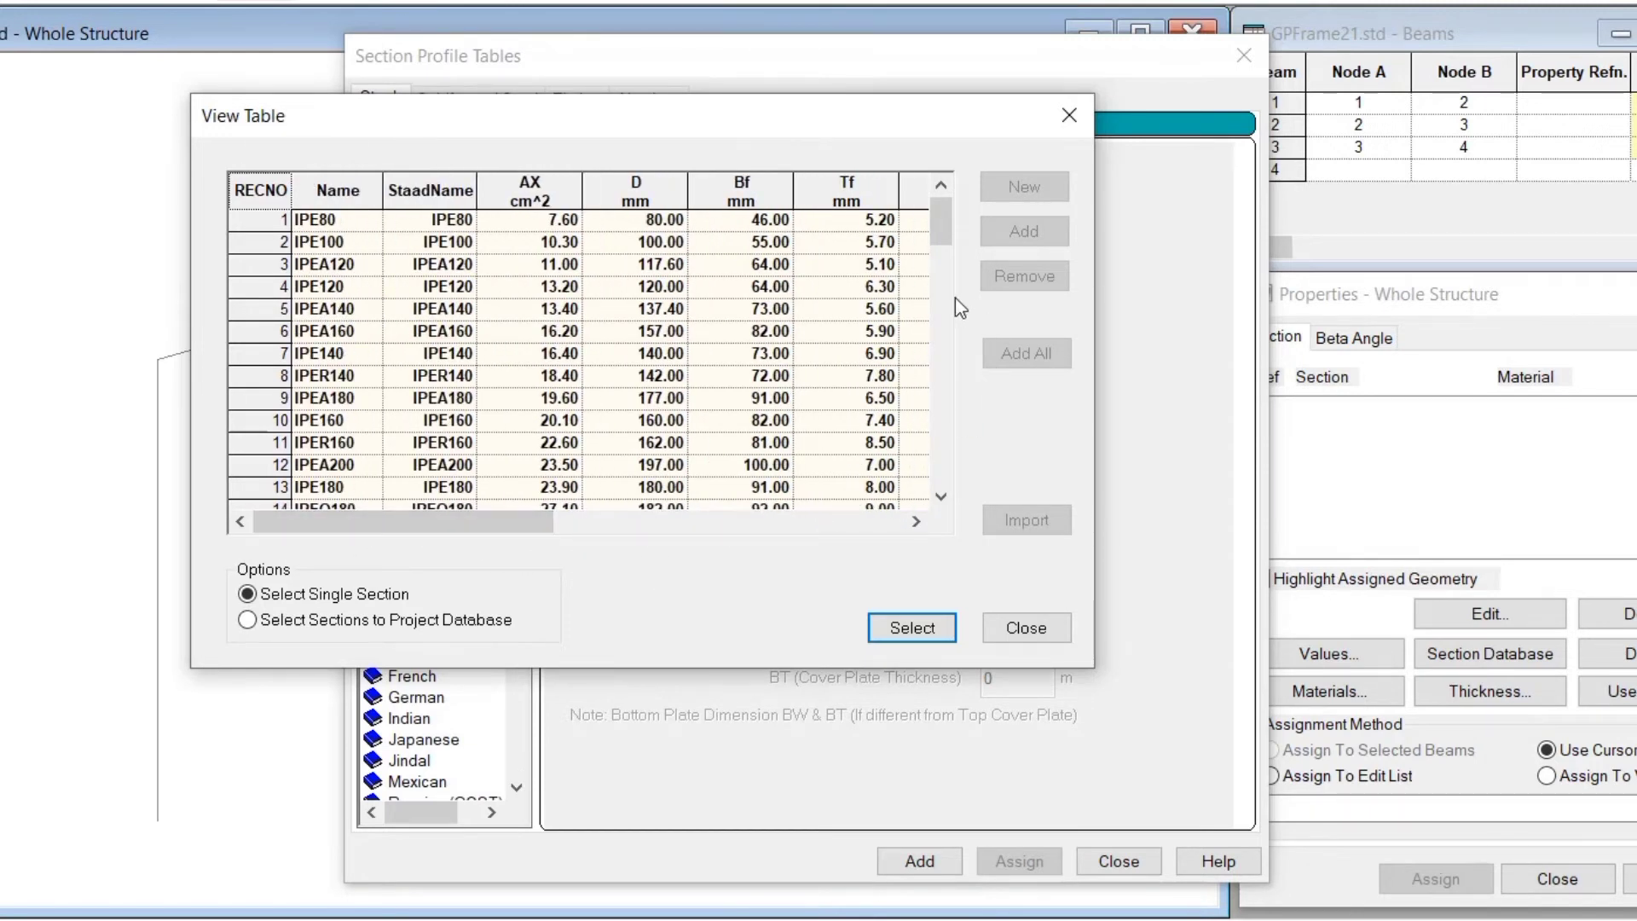
pyautogui.moveTo(942, 236); pyautogui.dragTo(958, 504)
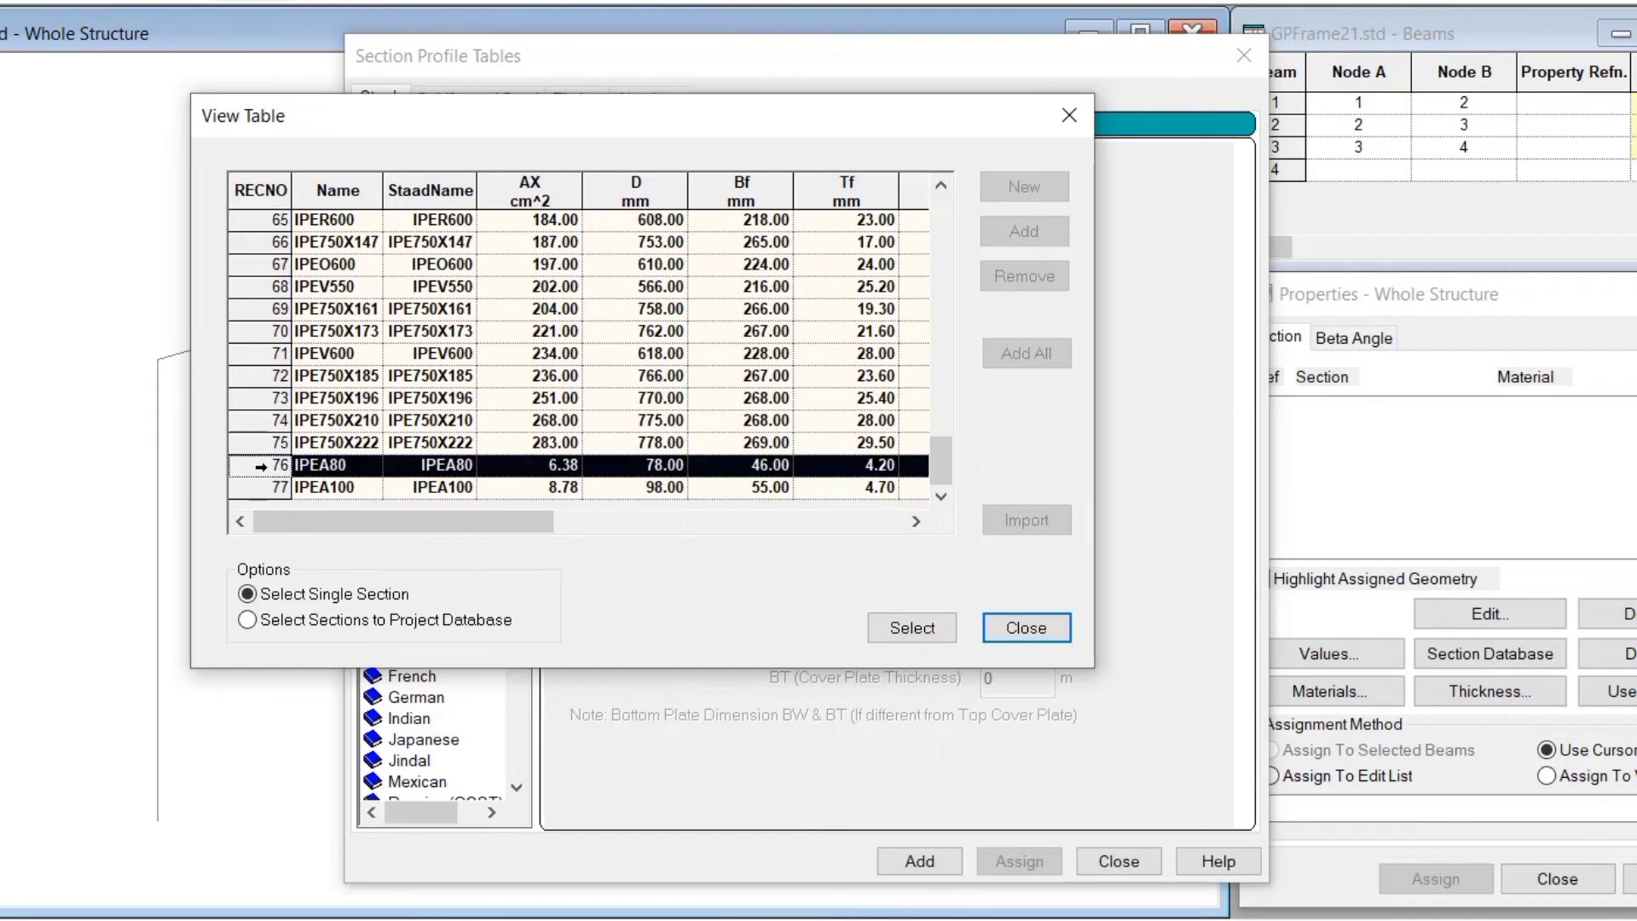
pyautogui.click(261, 467)
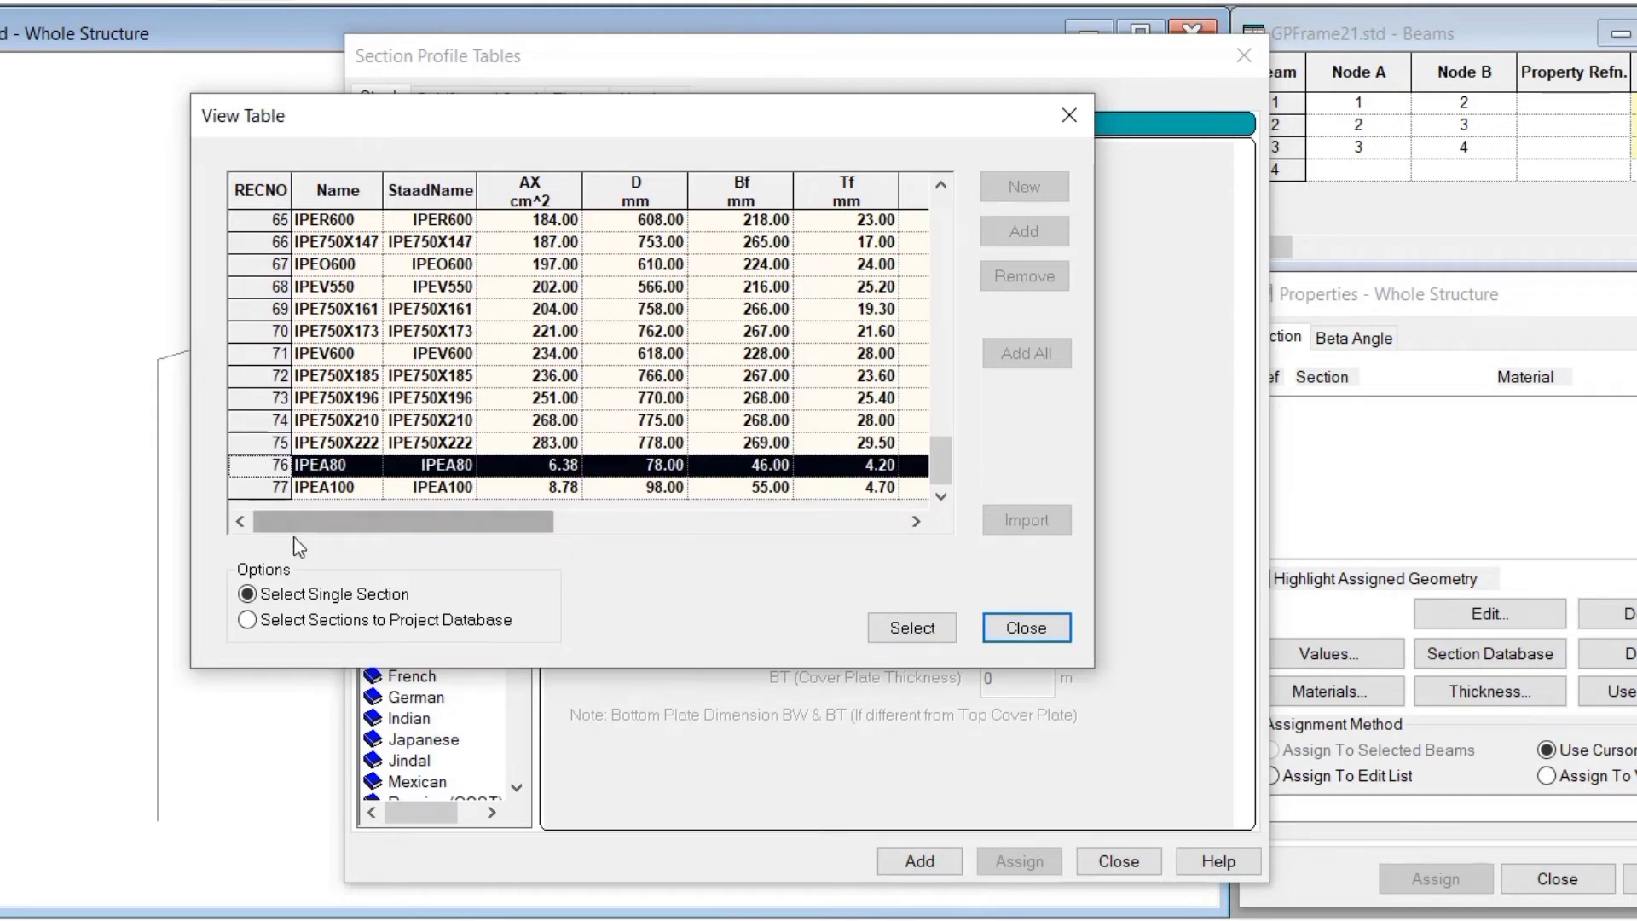
pyautogui.moveTo(479, 537); pyautogui.dragTo(678, 550)
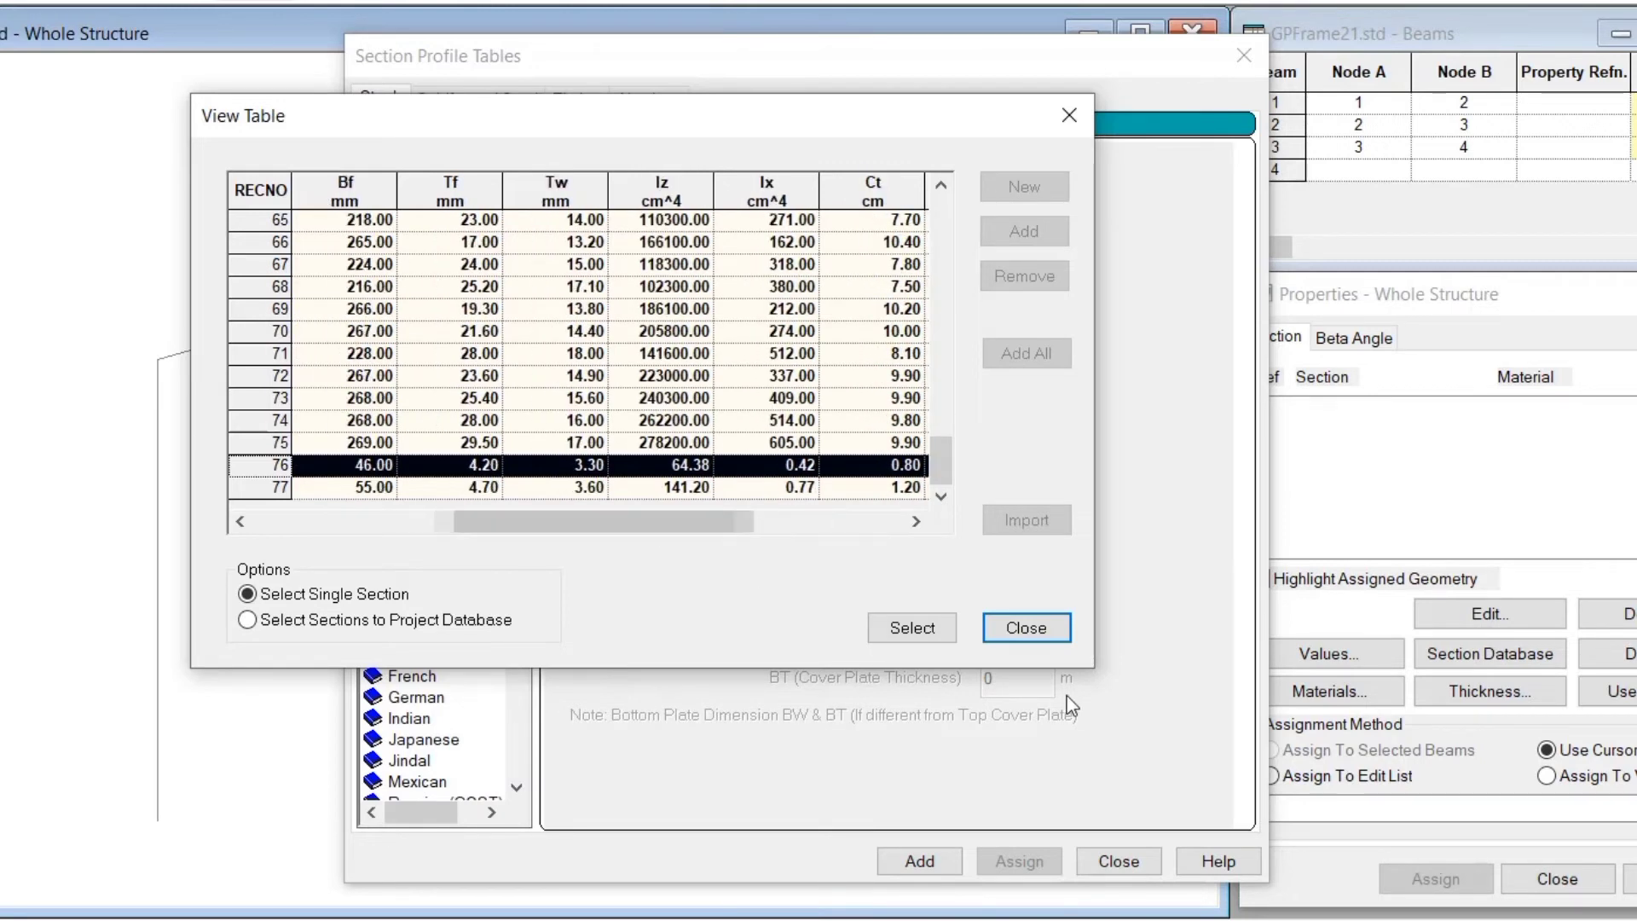
pyautogui.click(1052, 629)
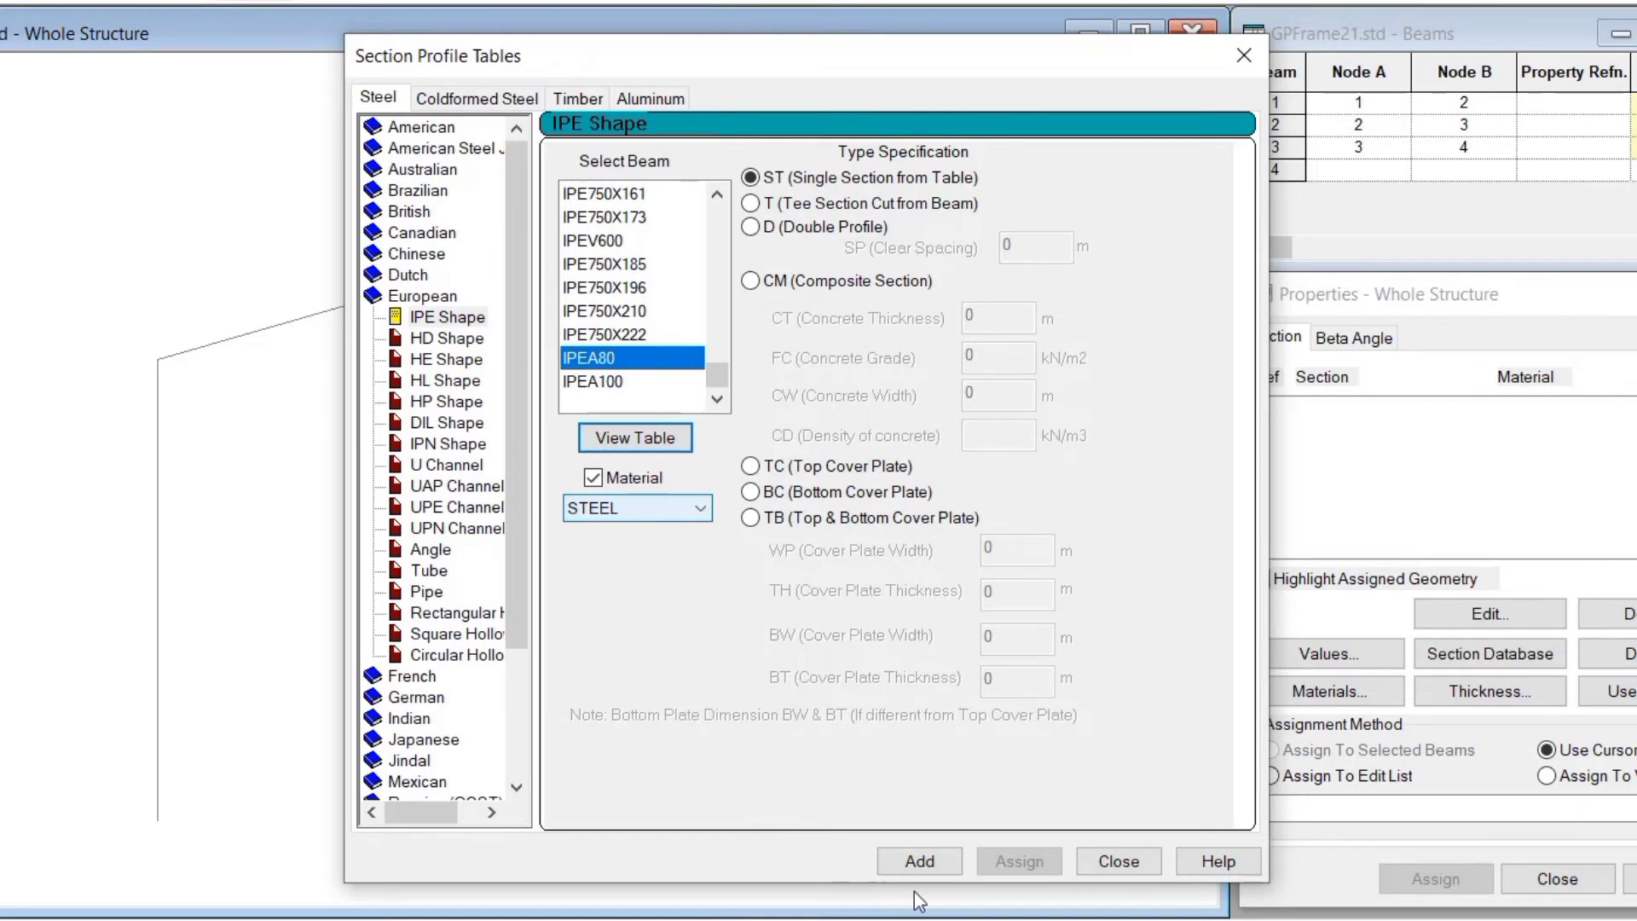
# - Add the IPEA80 section with STEEL material and assign it to all members in the view
pyautogui.click(928, 868)
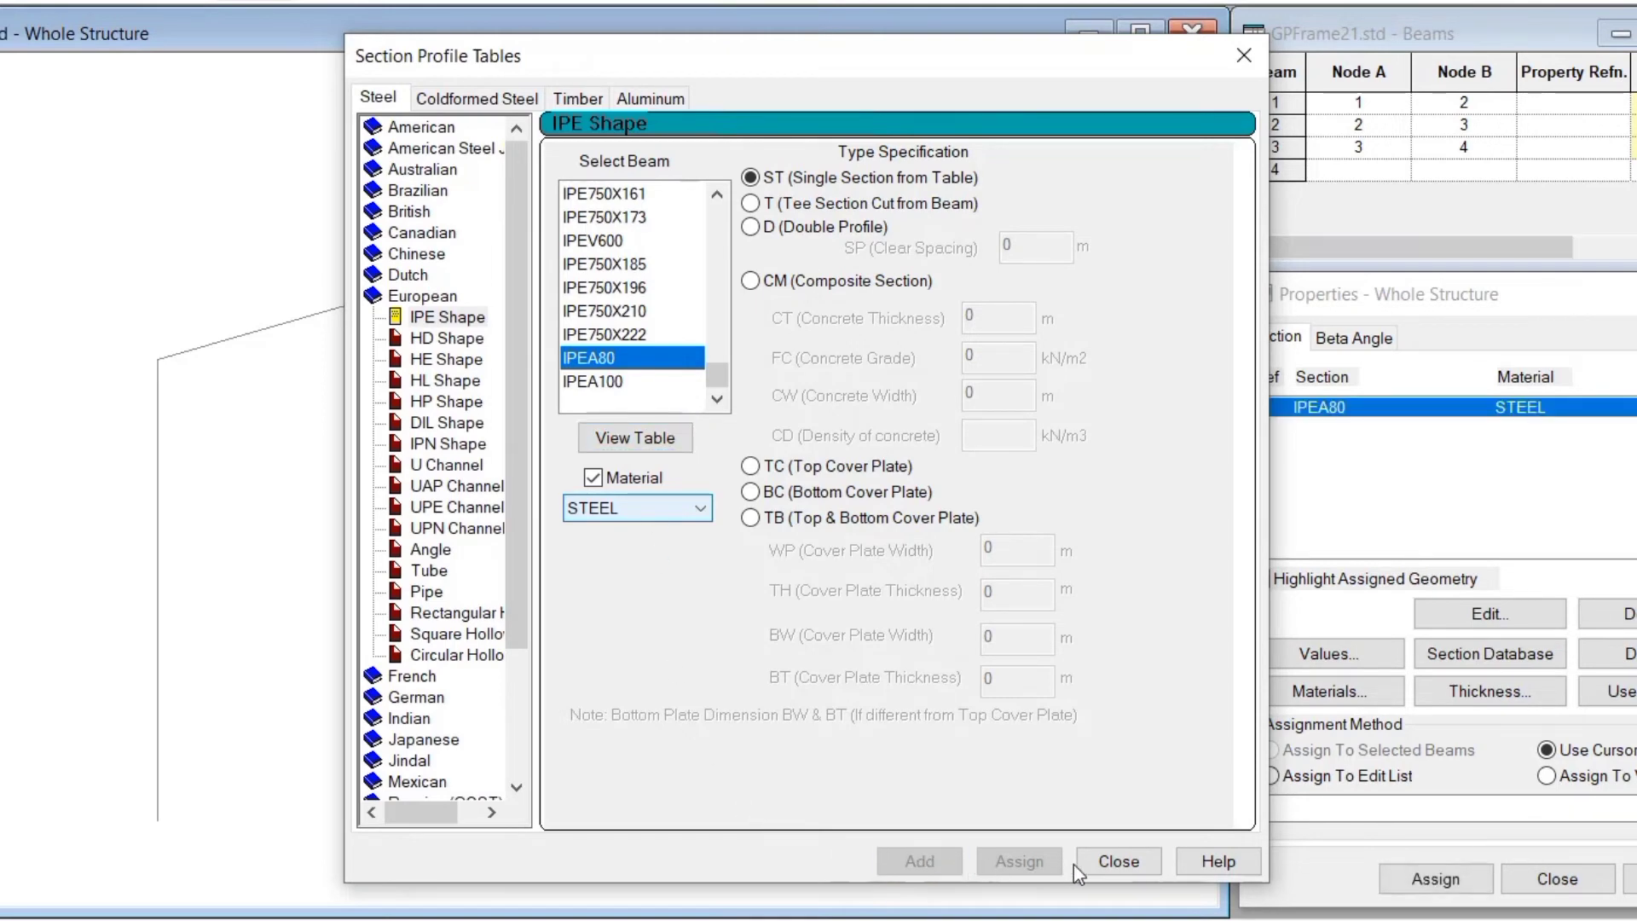
pyautogui.click(1118, 862)
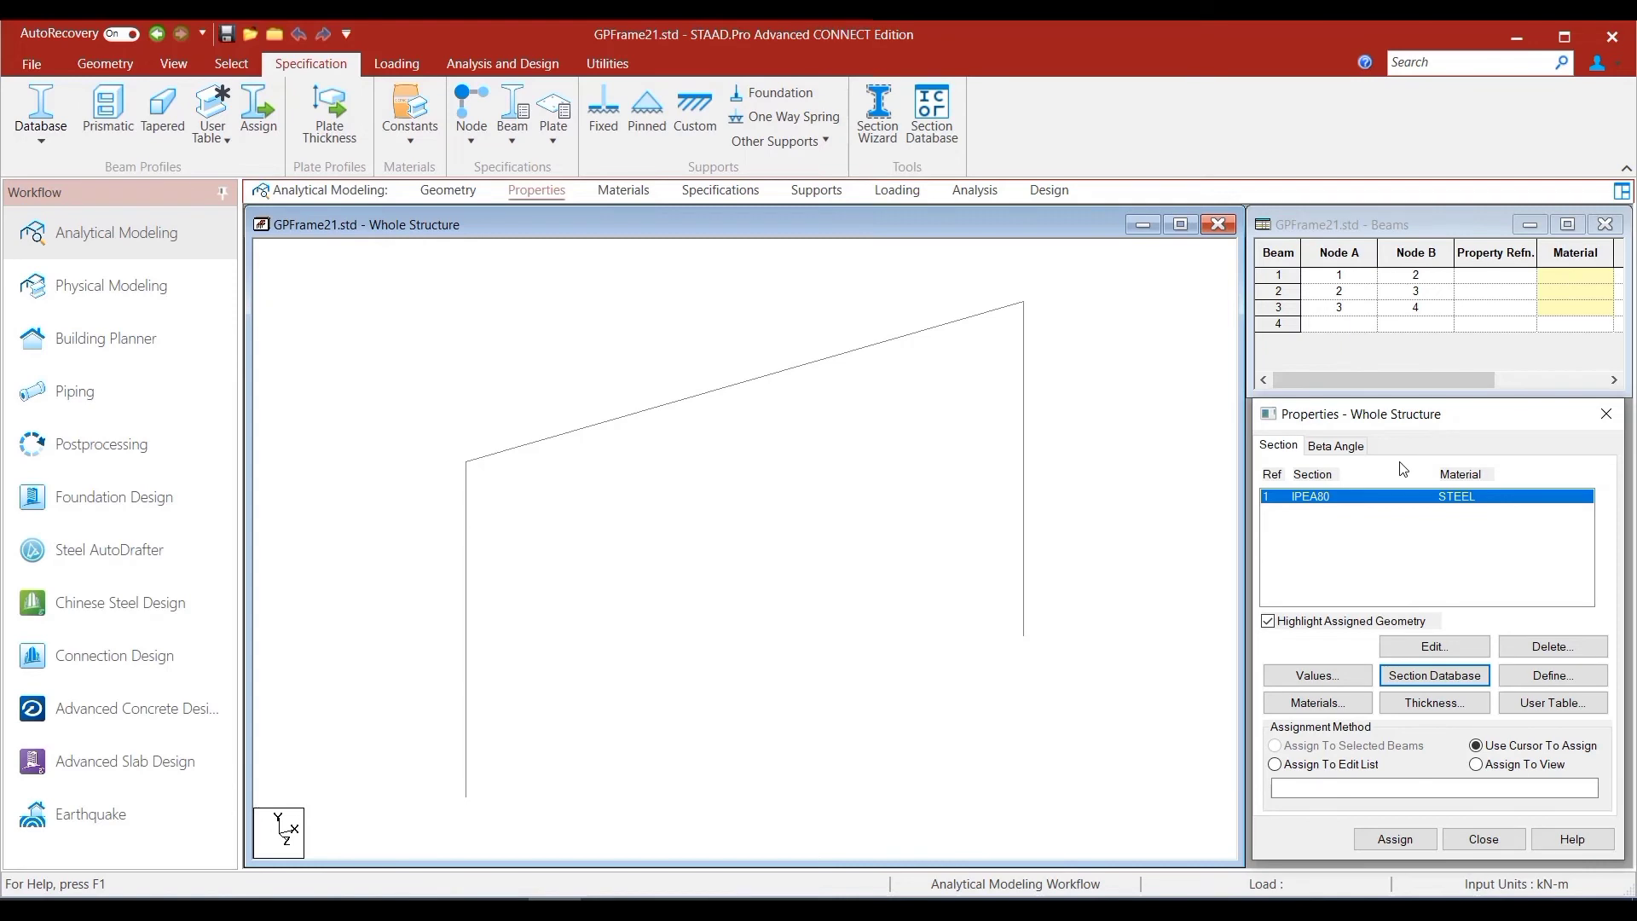
pyautogui.click(1476, 764)
pyautogui.click(1396, 839)
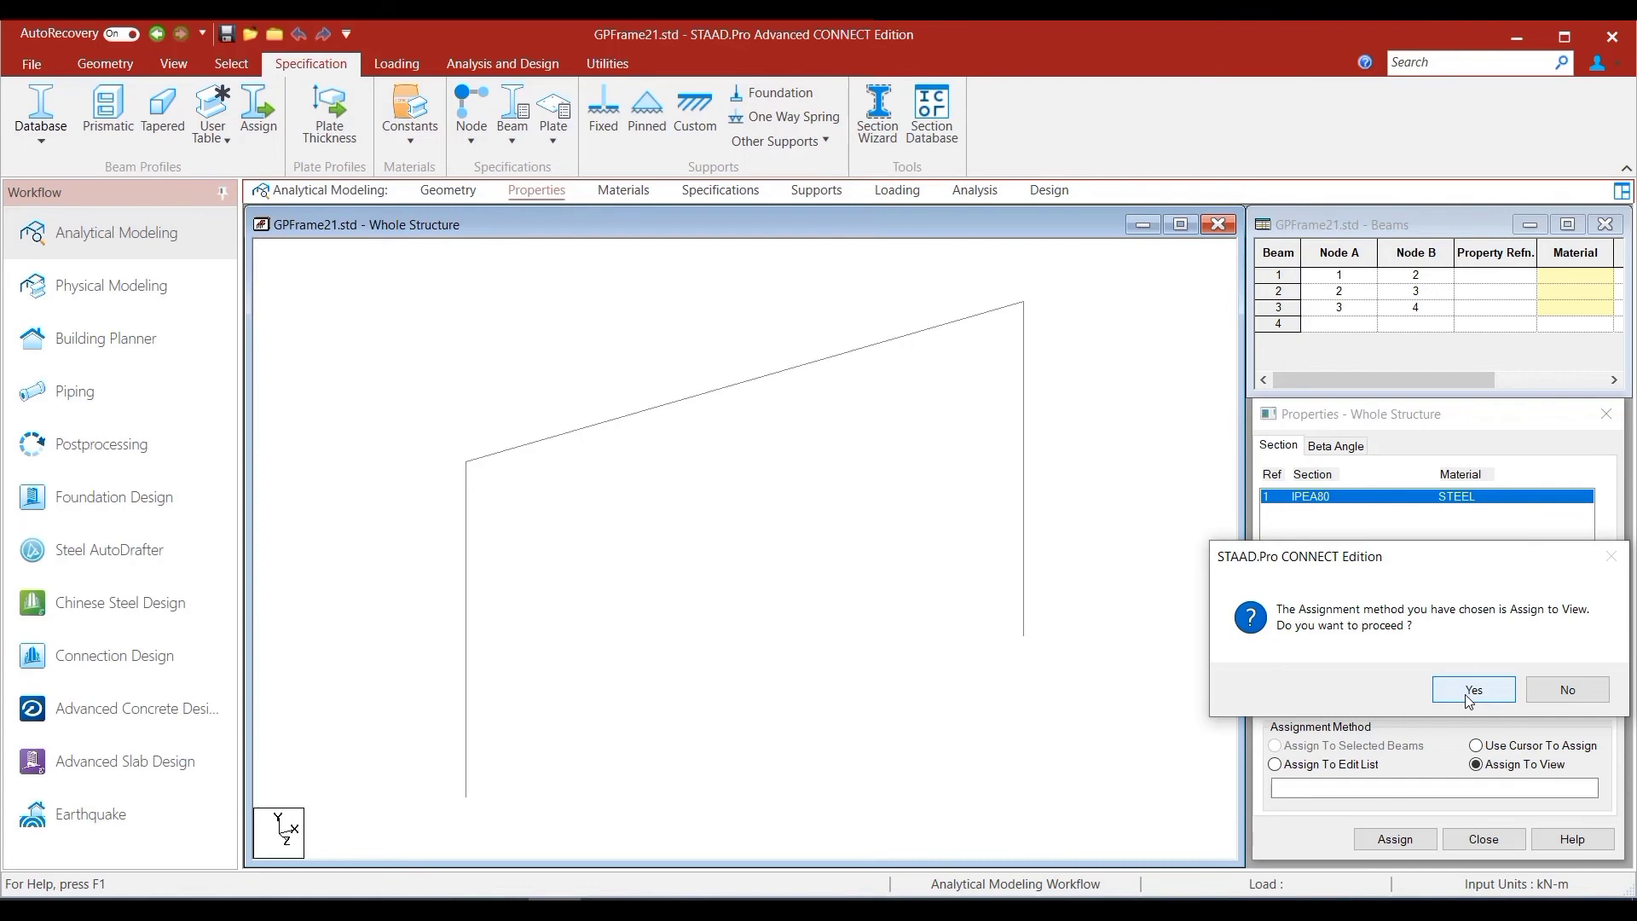
pyautogui.click(1469, 699)
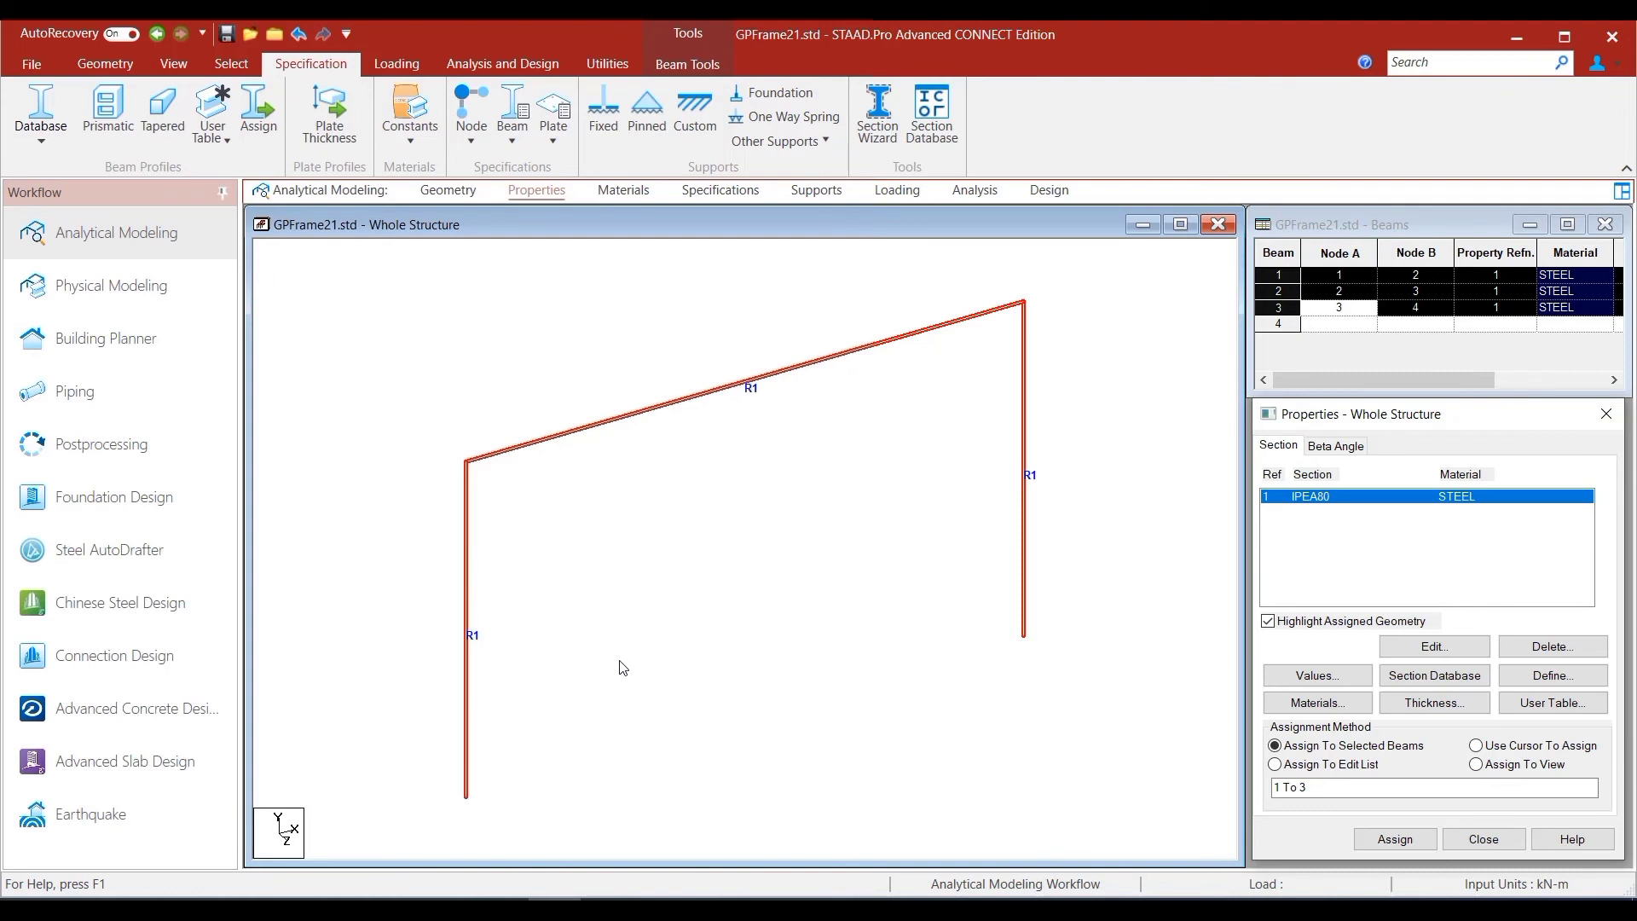
pyautogui.click(711, 576)
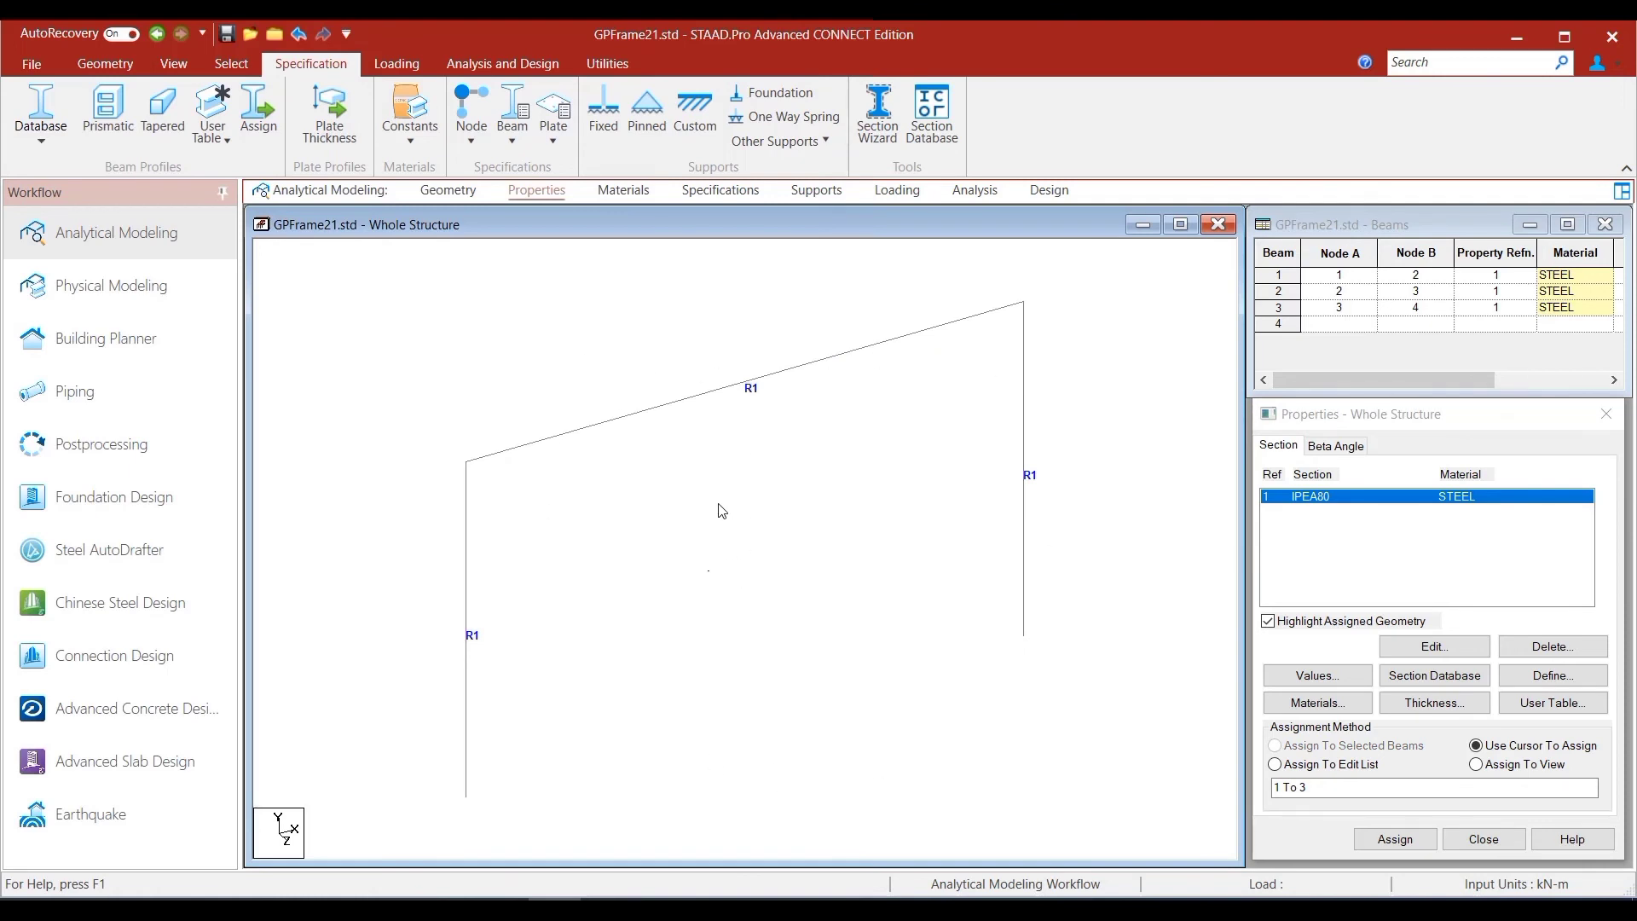
# - Display the frame members as full 3D sections in the structure diagram settings
pyautogui.rightClick(690, 328)
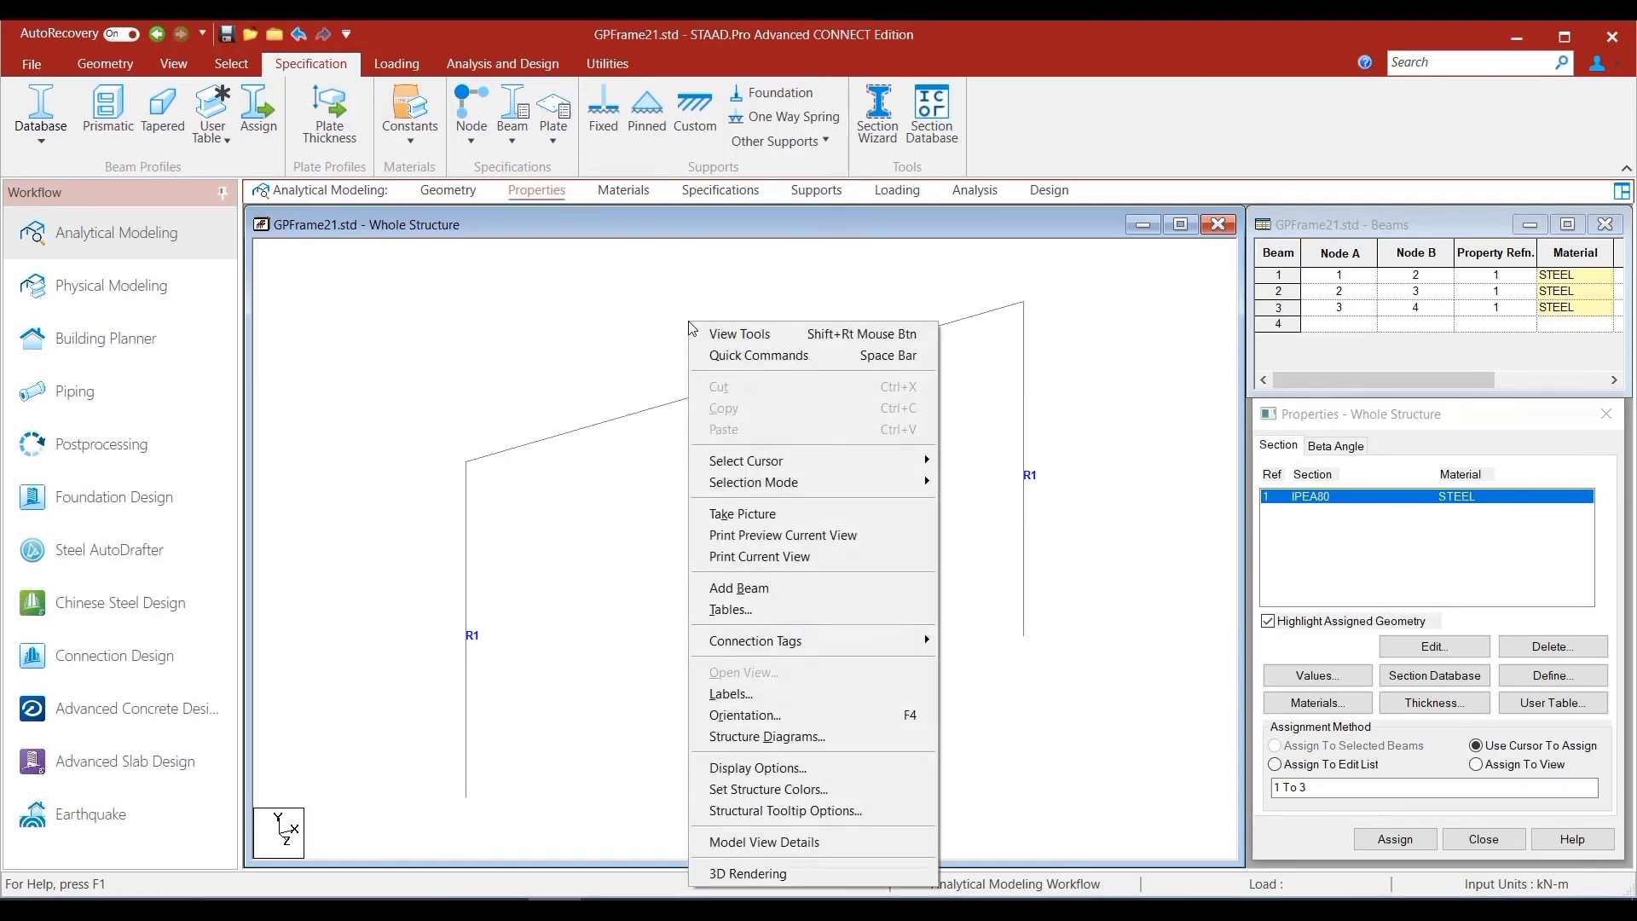
pyautogui.click(802, 737)
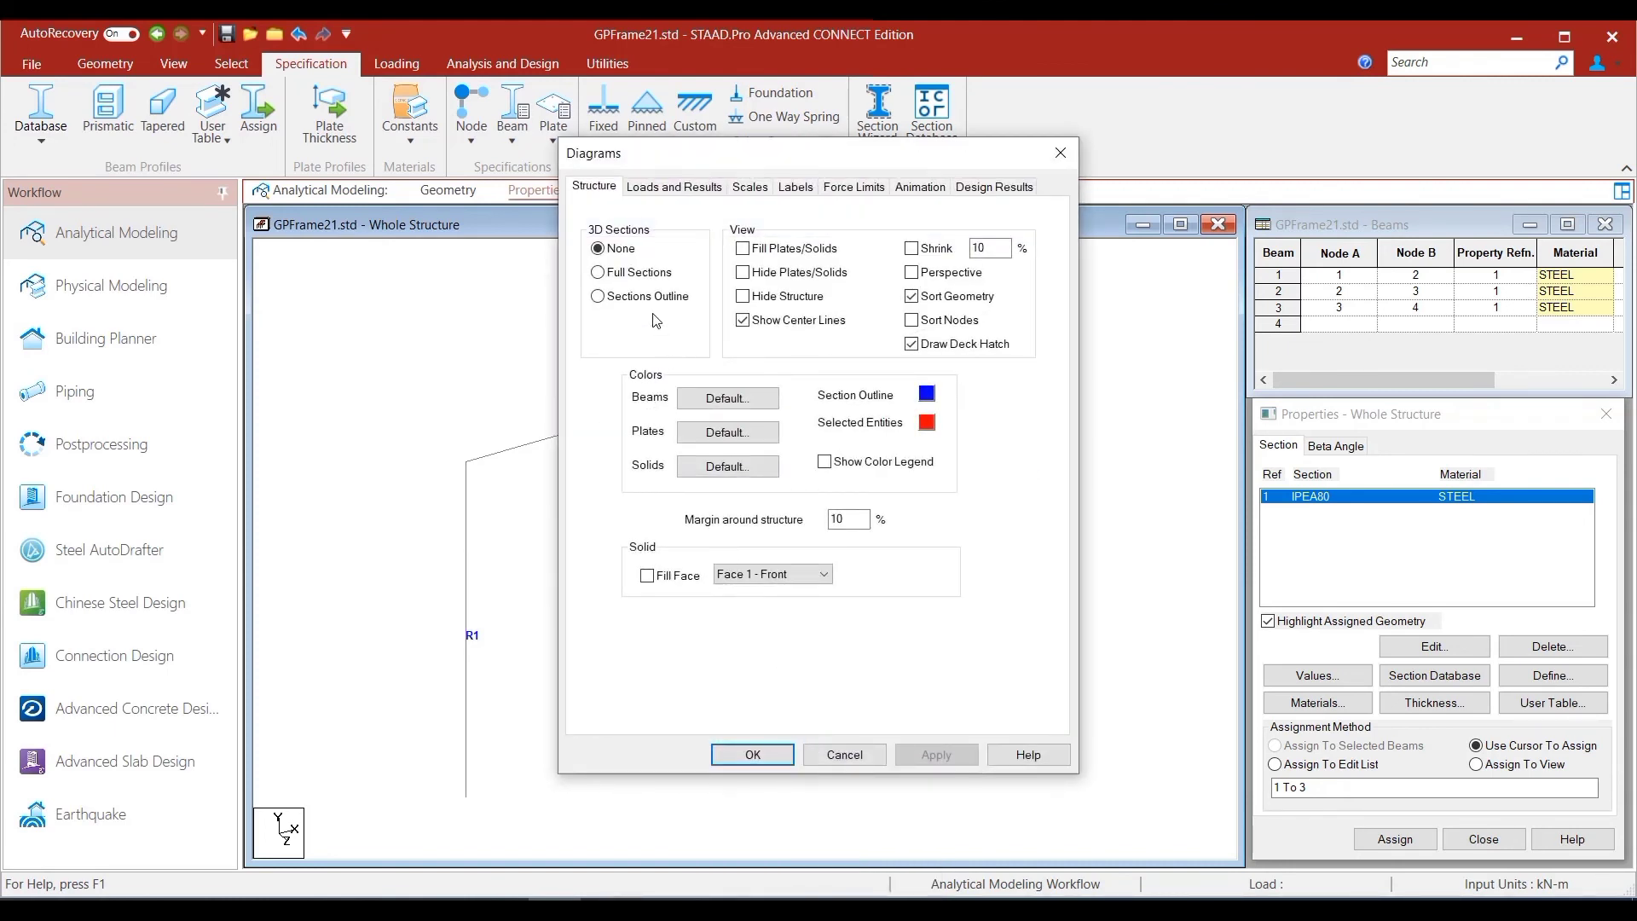
pyautogui.click(639, 278)
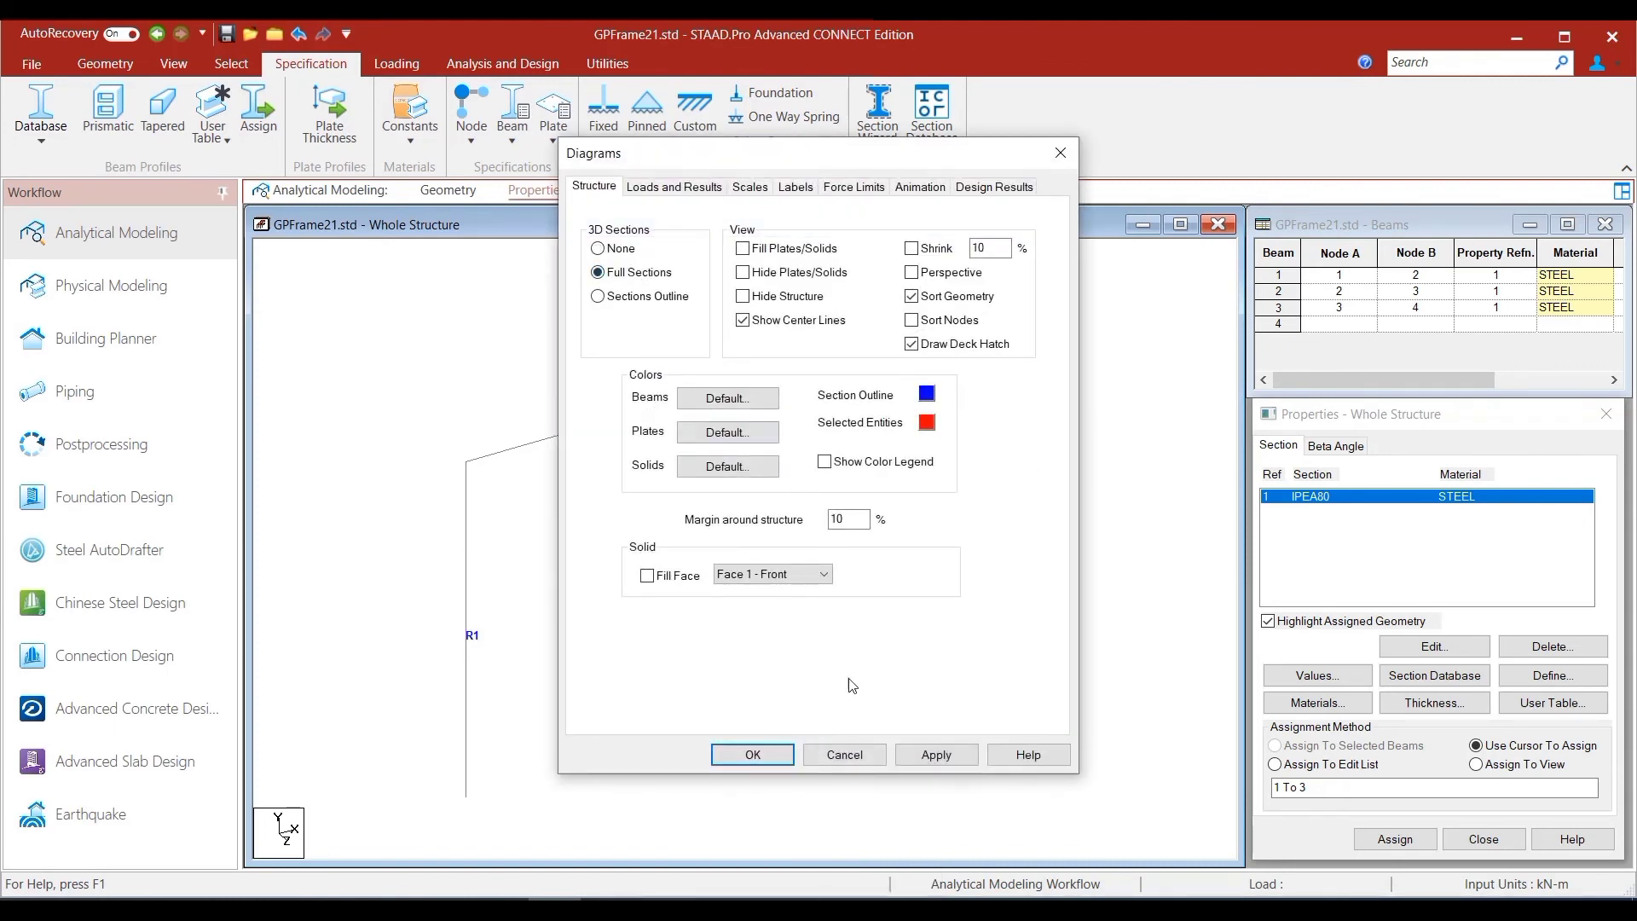
pyautogui.click(927, 765)
pyautogui.click(753, 755)
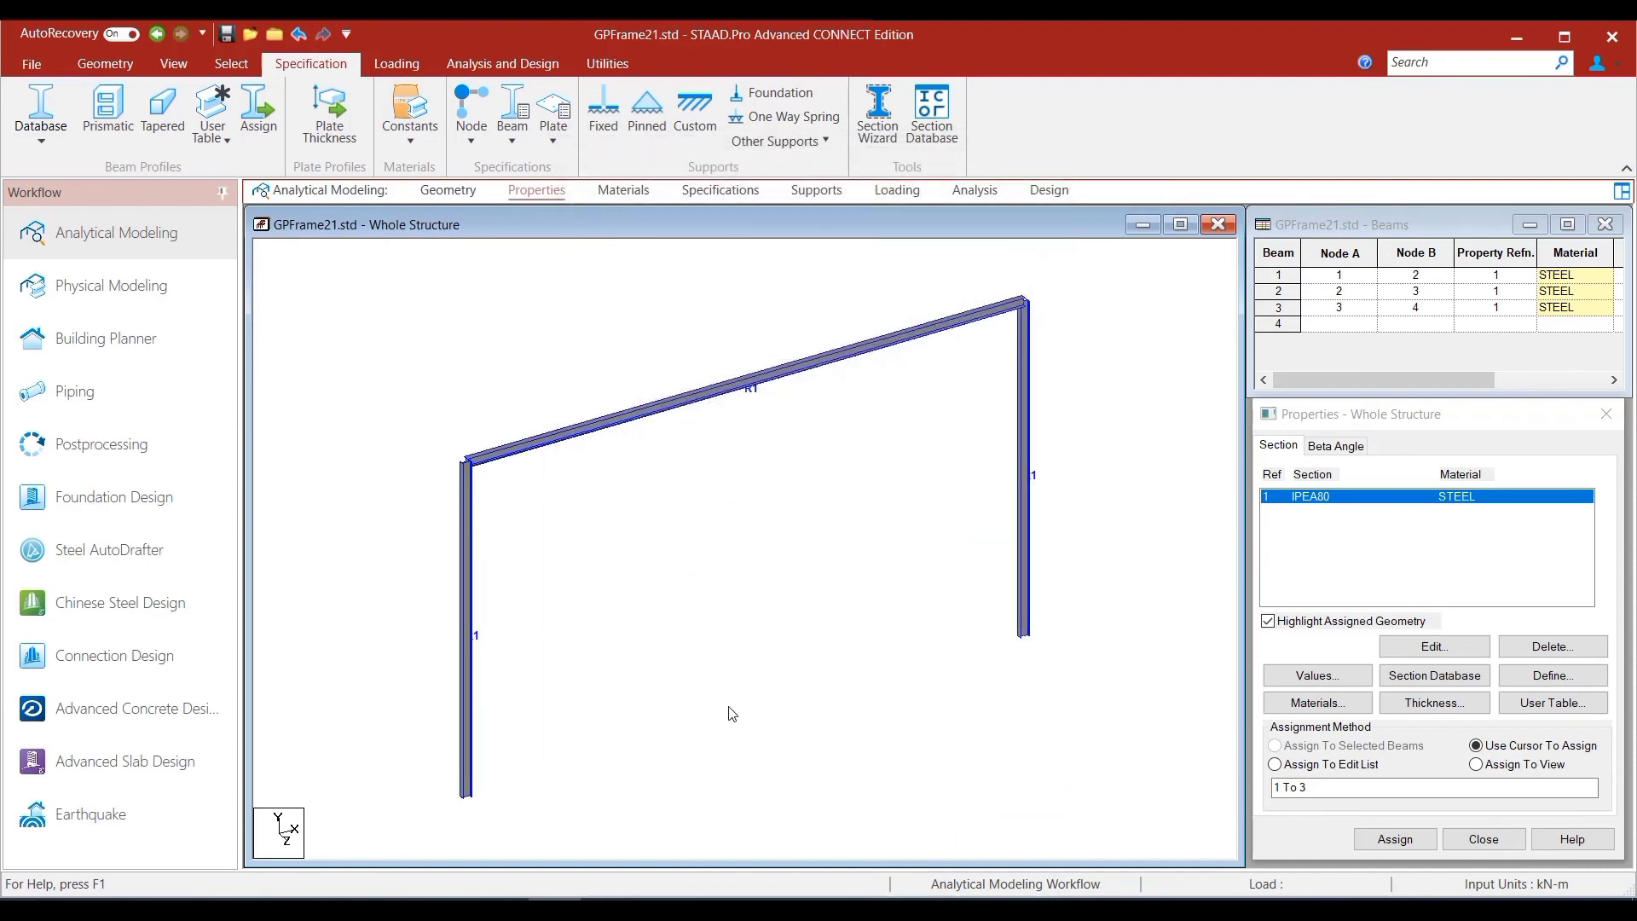
pyautogui.scroll(1, 628, 608)
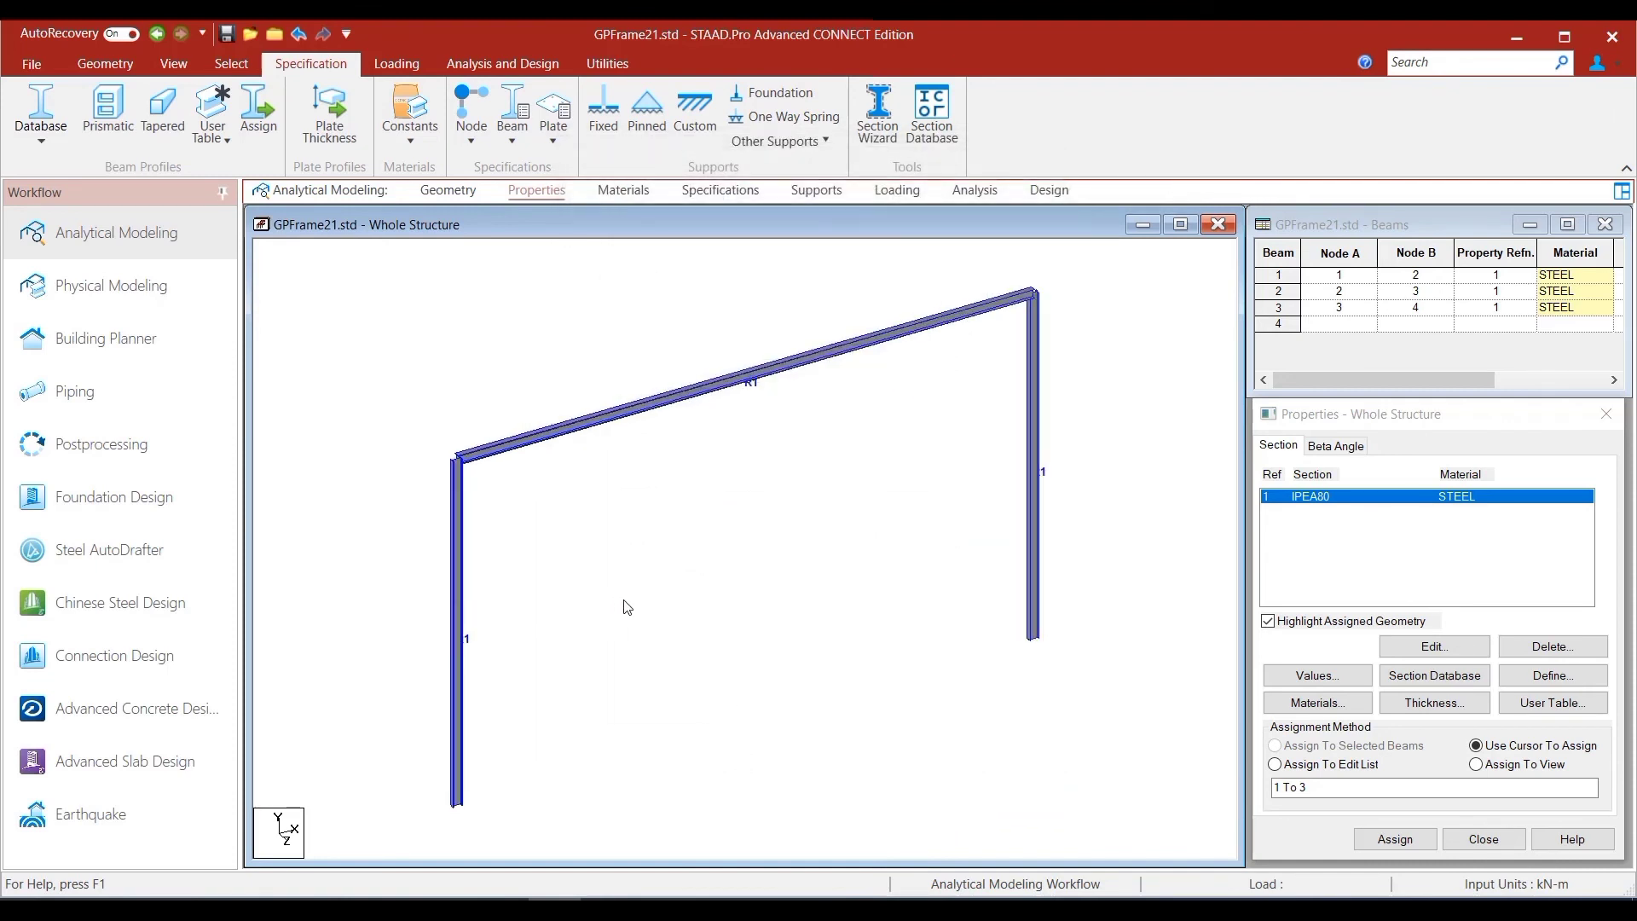
pyautogui.scroll(4, 627, 607)
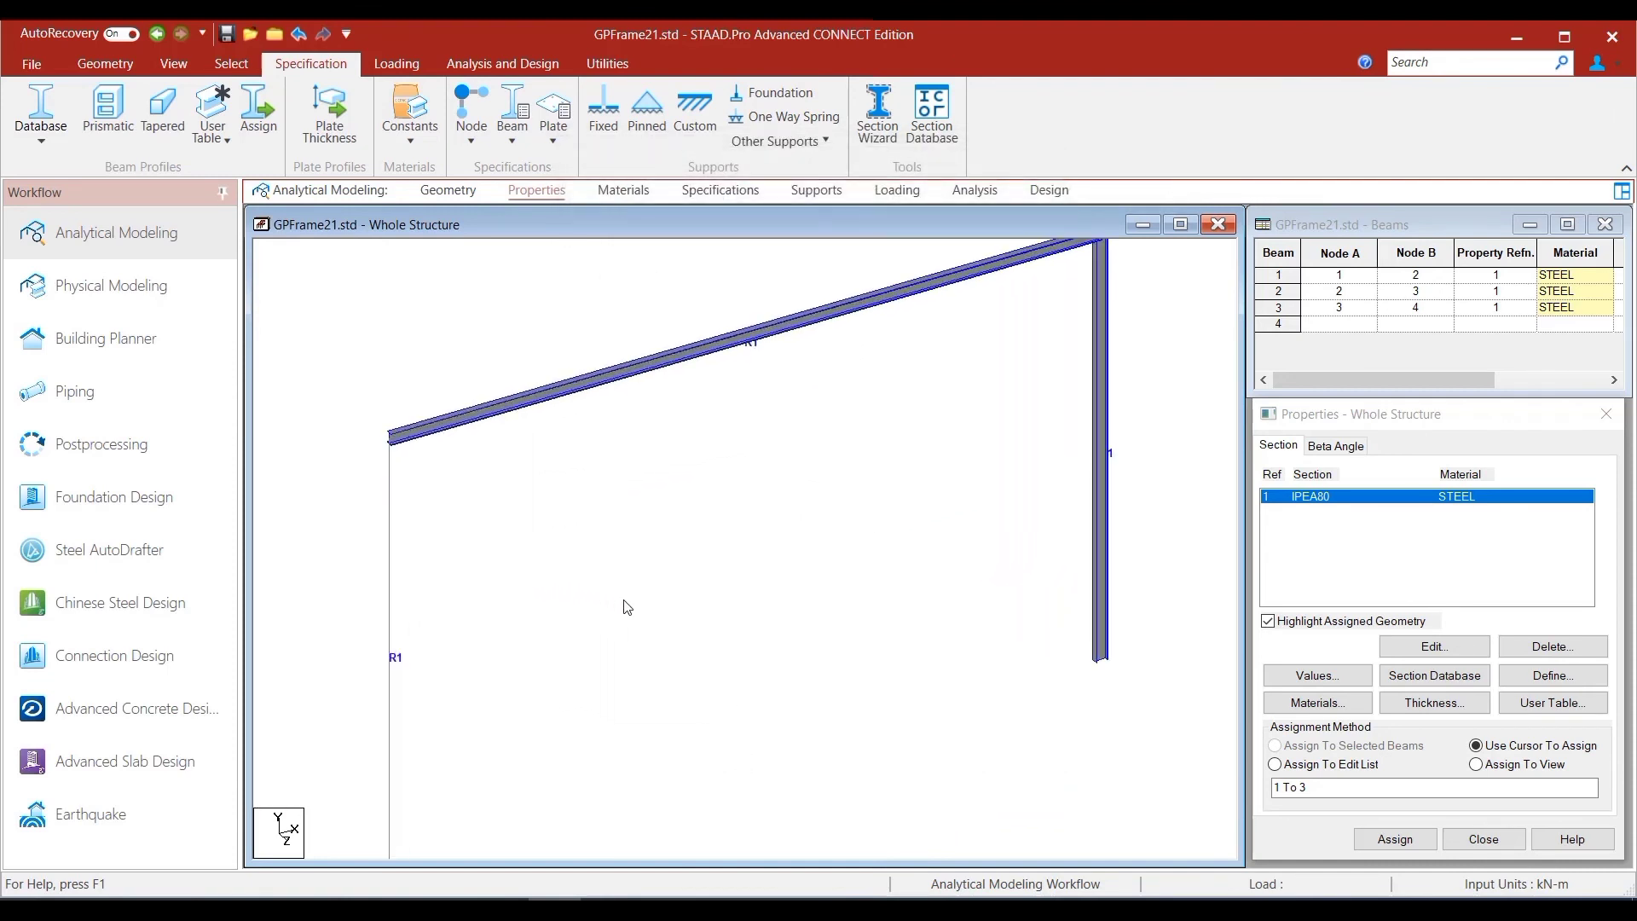
pyautogui.scroll(-4, 628, 607)
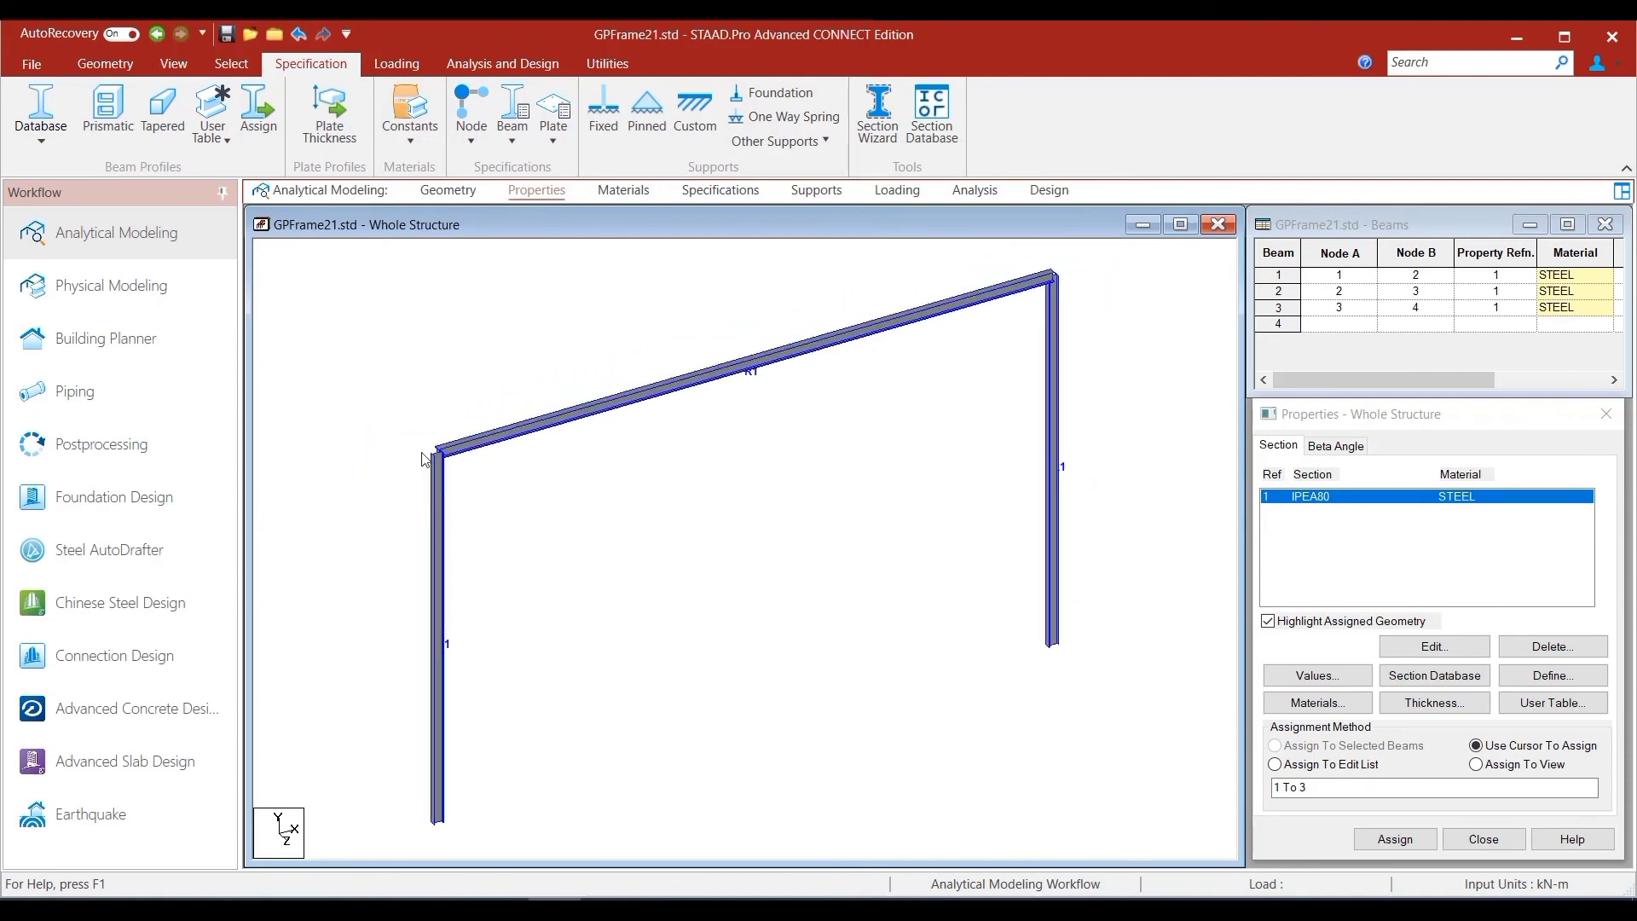
pyautogui.scroll(1, 389, 432)
pyautogui.scroll(1, 389, 431)
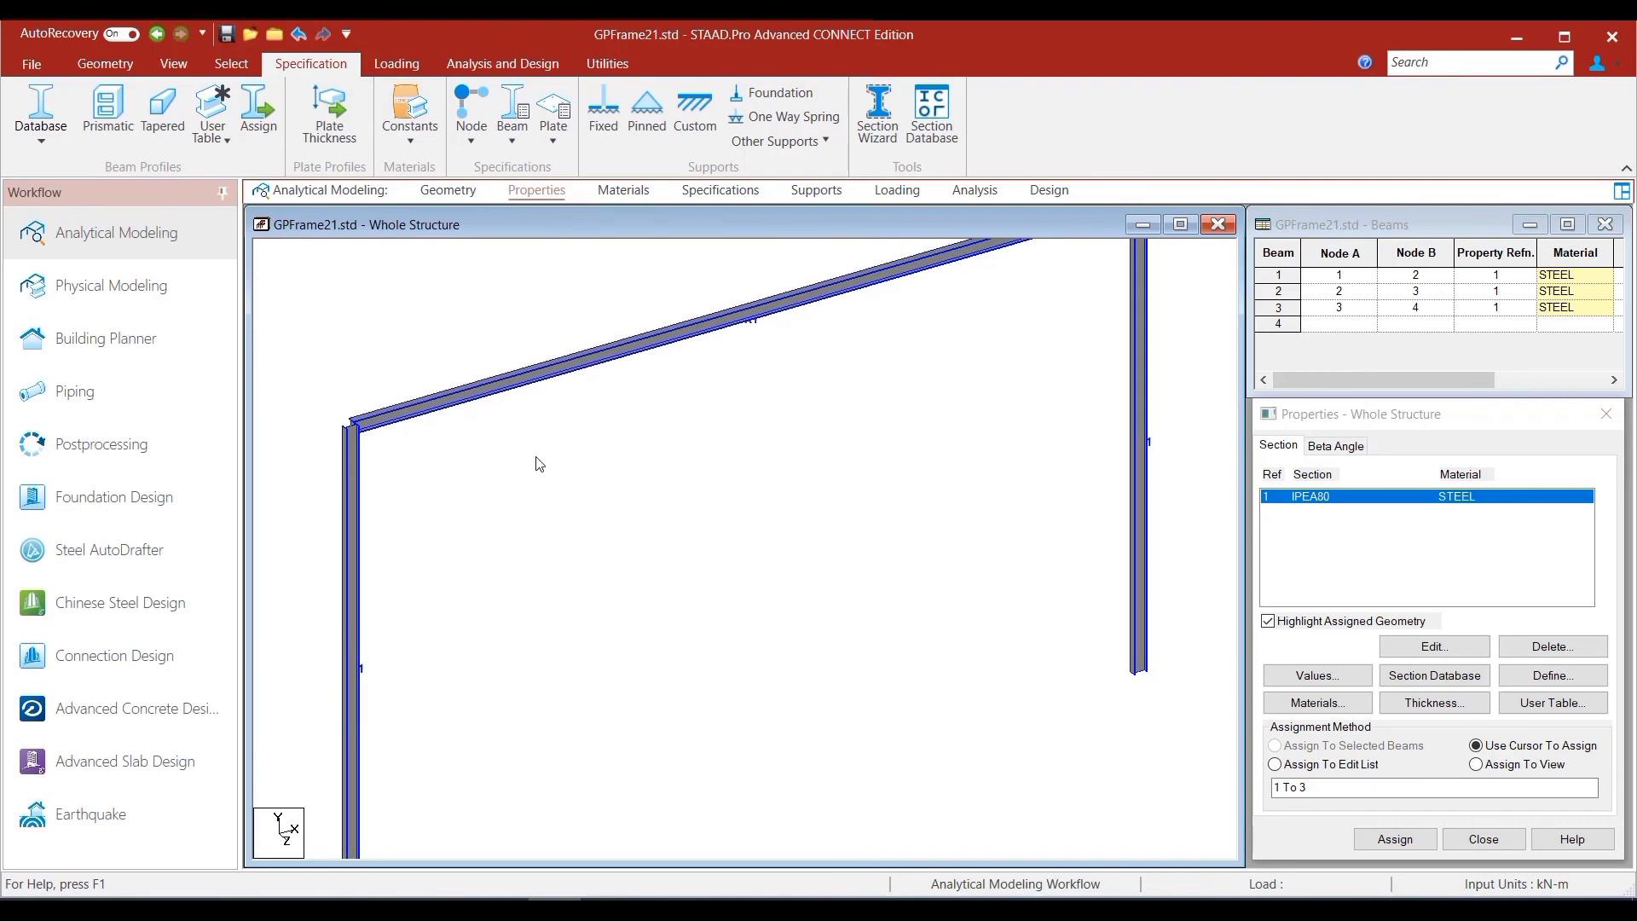
pyautogui.scroll(-2, 657, 503)
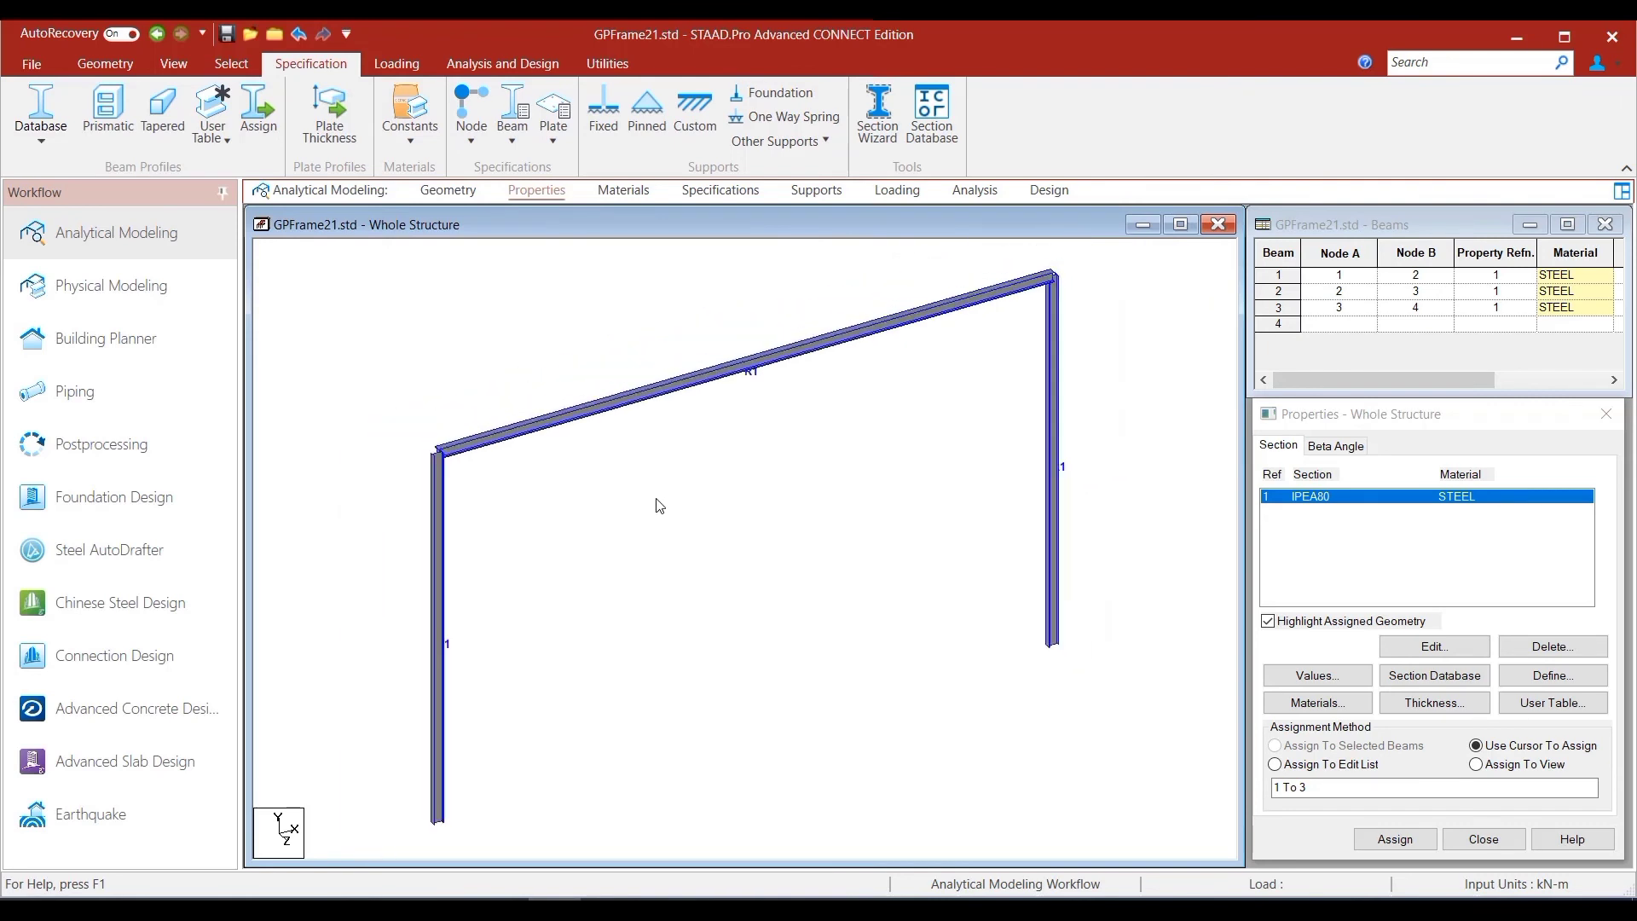